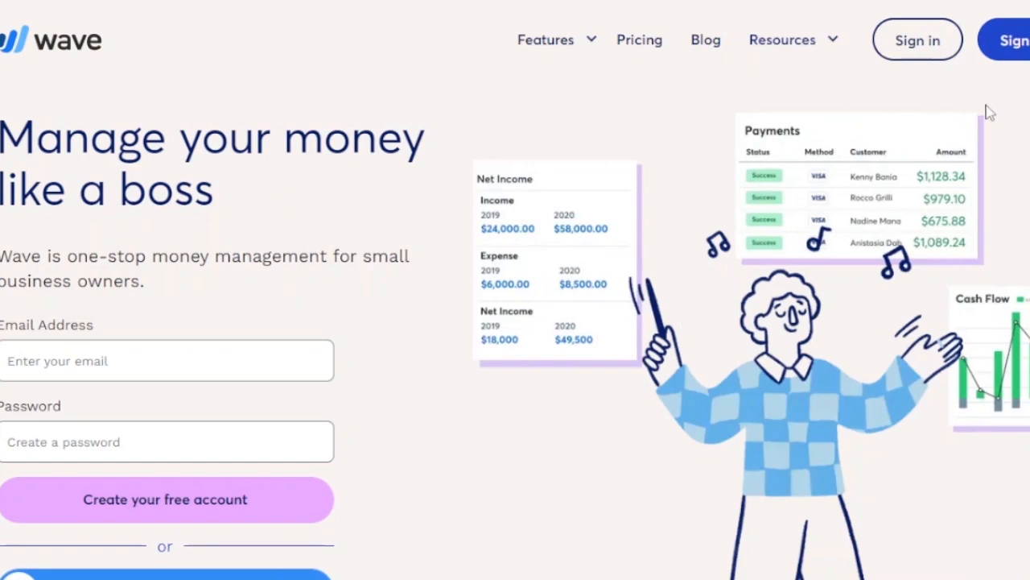
Look through the Wave homepage for its features, target businesses and cost overview
{"action": "scroll", "coordinate": [515, 322], "scroll_direction": "down", "scroll_amount": 15}
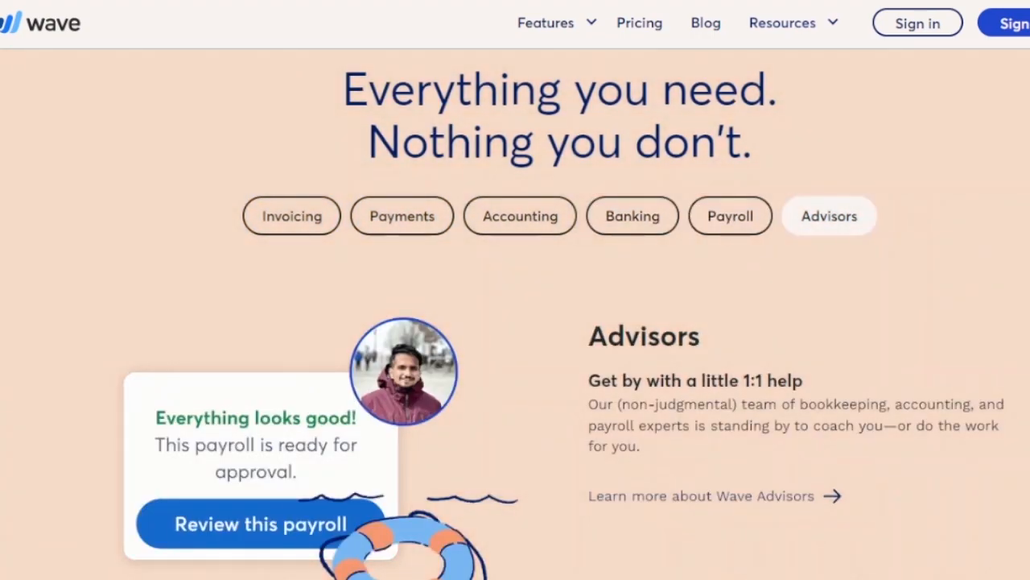
{"action": "scroll", "coordinate": [515, 322], "scroll_direction": "down", "scroll_amount": 3}
{"action": "scroll", "coordinate": [515, 314], "scroll_direction": "down", "scroll_amount": 8}
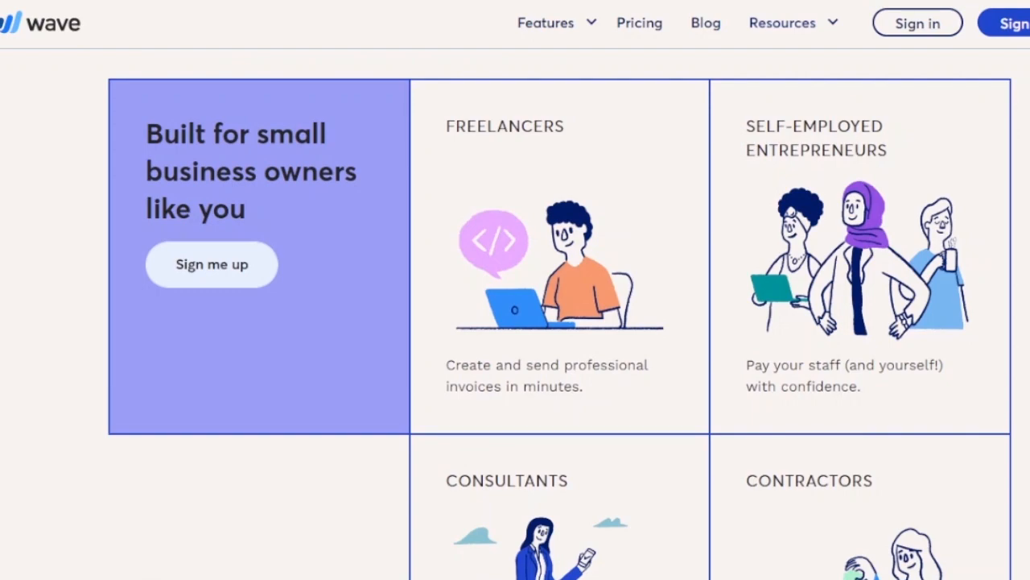
{"action": "scroll", "coordinate": [515, 314], "scroll_direction": "down", "scroll_amount": 3}
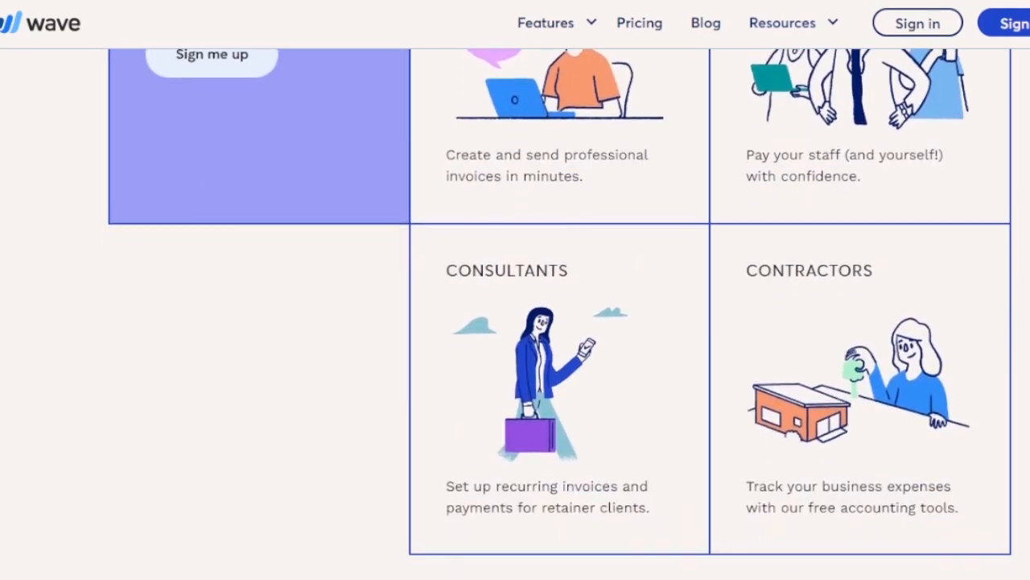
{"action": "scroll", "coordinate": [515, 313], "scroll_direction": "down", "scroll_amount": 10}
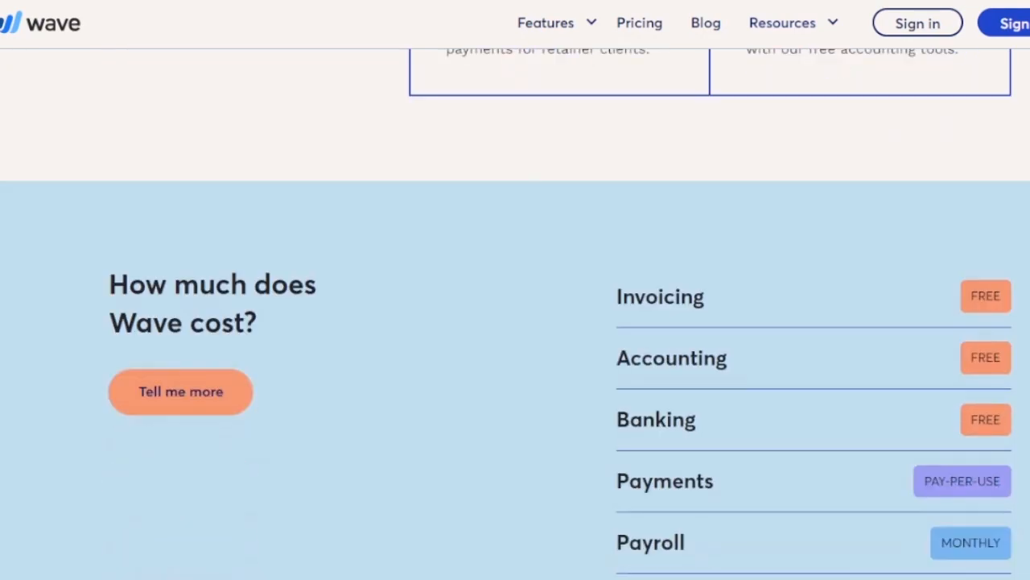
{"action": "scroll", "coordinate": [515, 314], "scroll_direction": "up", "scroll_amount": 1}
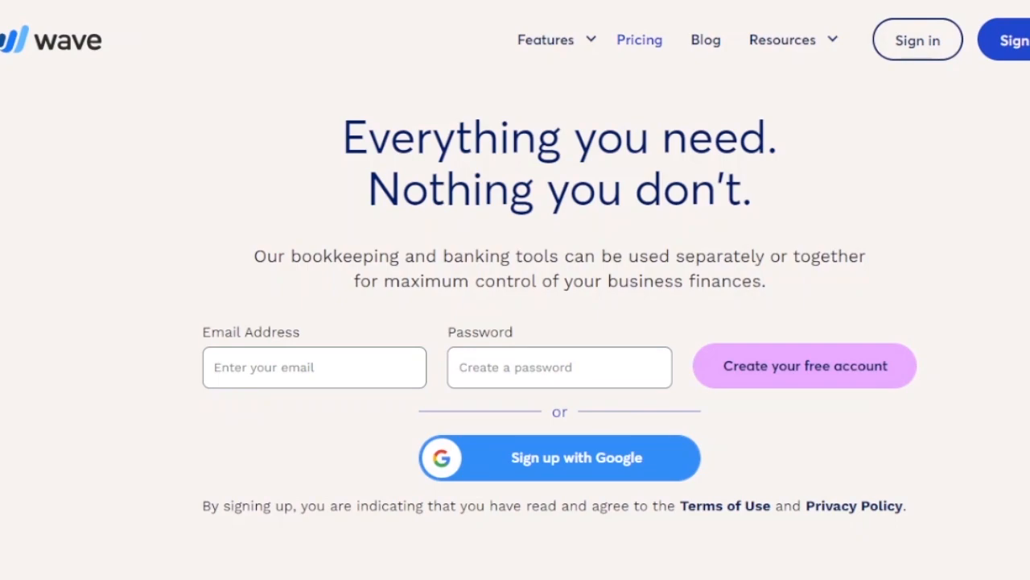
Examine the pricing page for the Invoicing, Accounting, Banking, Payments, Payroll and Advisors plans
{"action": "scroll", "coordinate": [515, 322], "scroll_direction": "down", "scroll_amount": 6}
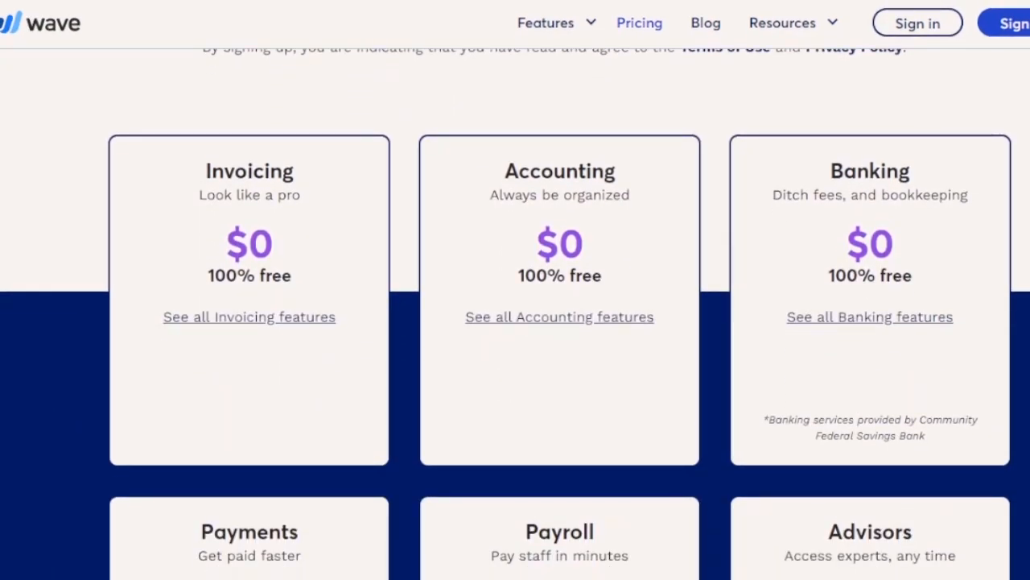
{"action": "scroll", "coordinate": [515, 322], "scroll_direction": "down", "scroll_amount": 3}
{"action": "scroll", "coordinate": [515, 322], "scroll_direction": "down", "scroll_amount": 2}
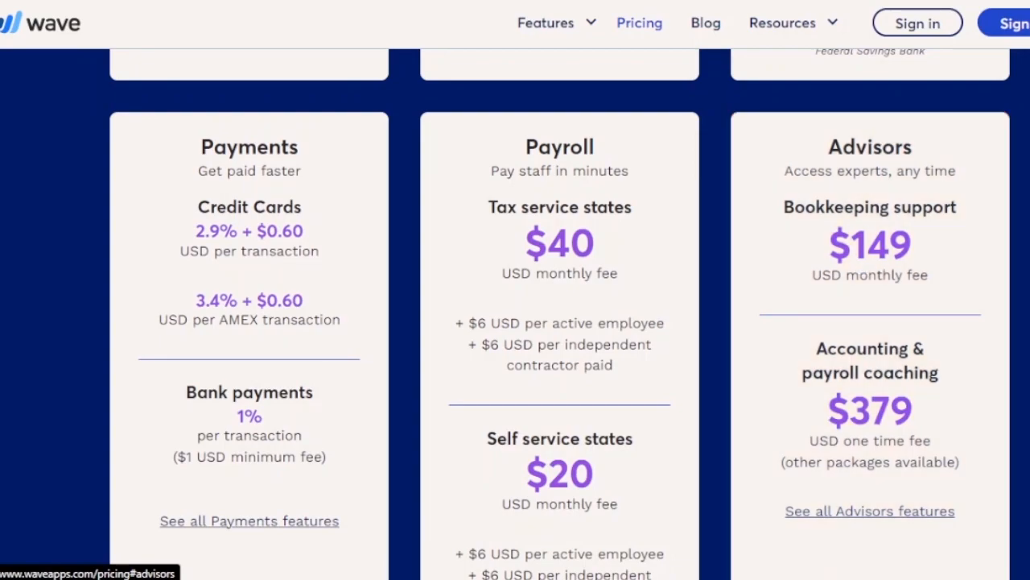
{"action": "scroll", "coordinate": [515, 314], "scroll_direction": "up", "scroll_amount": 10}
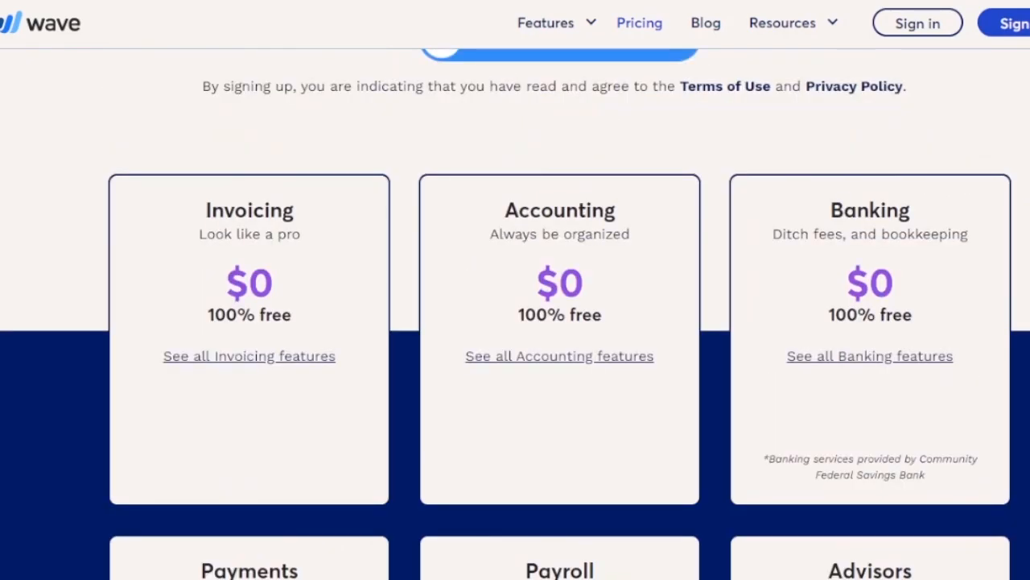
{"action": "scroll", "coordinate": [515, 314], "scroll_direction": "down", "scroll_amount": 2}
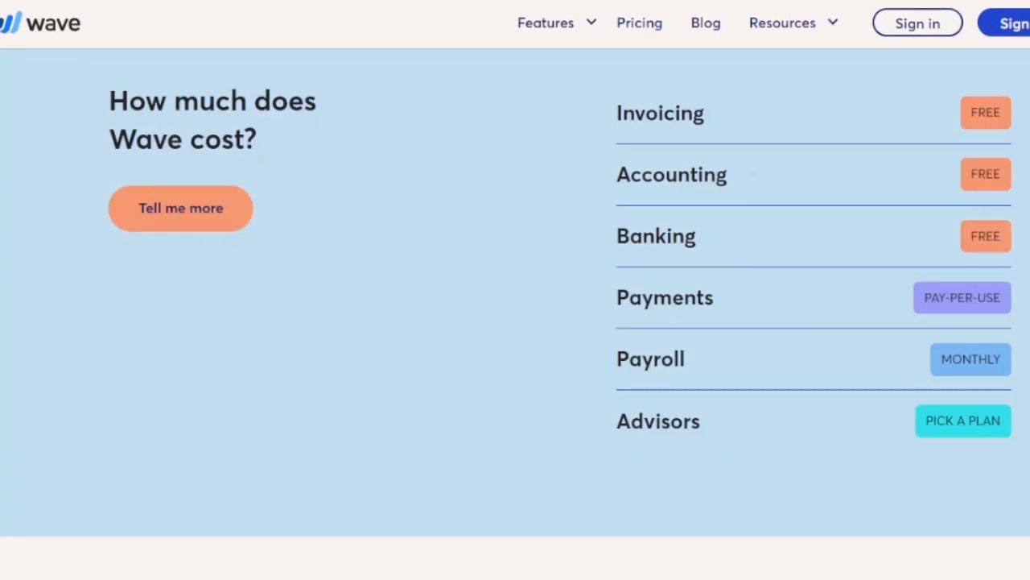
Return to the Wave homepage and sign up for a new account with Google
{"action": "scroll", "coordinate": [516, 314], "scroll_direction": "up", "scroll_amount": 15}
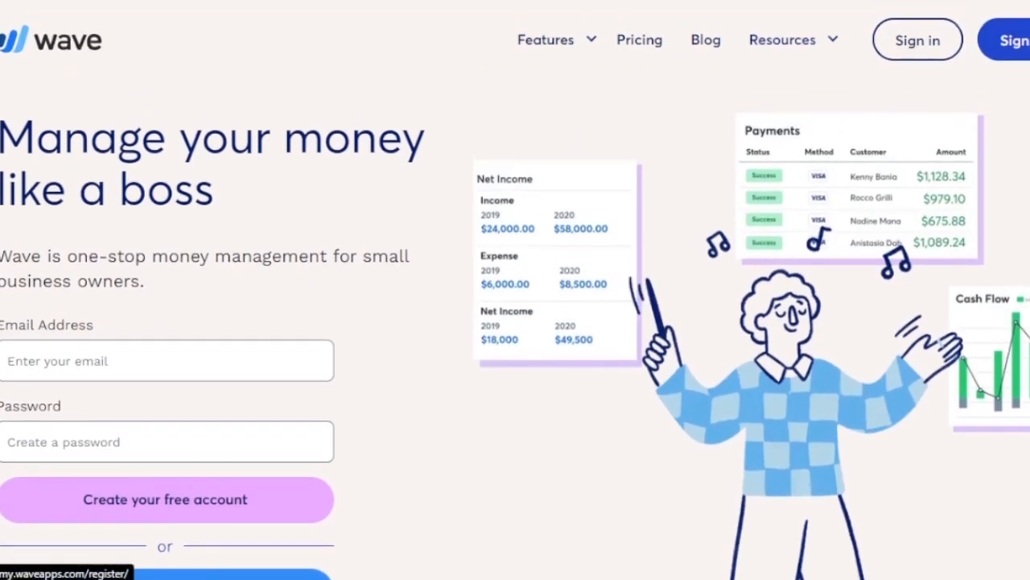
{"action": "scroll", "coordinate": [395, 298], "scroll_direction": "down", "scroll_amount": 2}
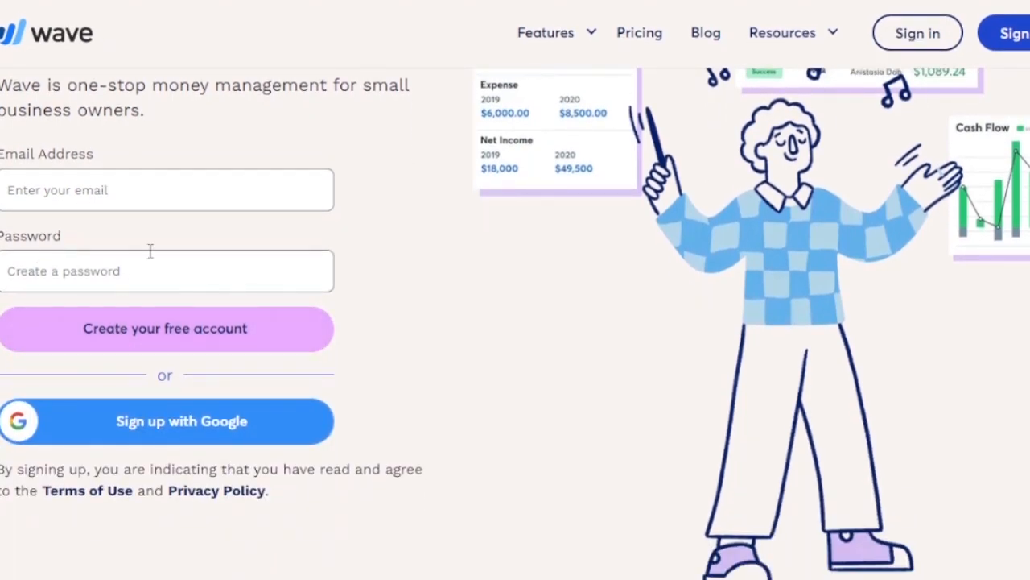
{"action": "left_click", "coordinate": [230, 422]}
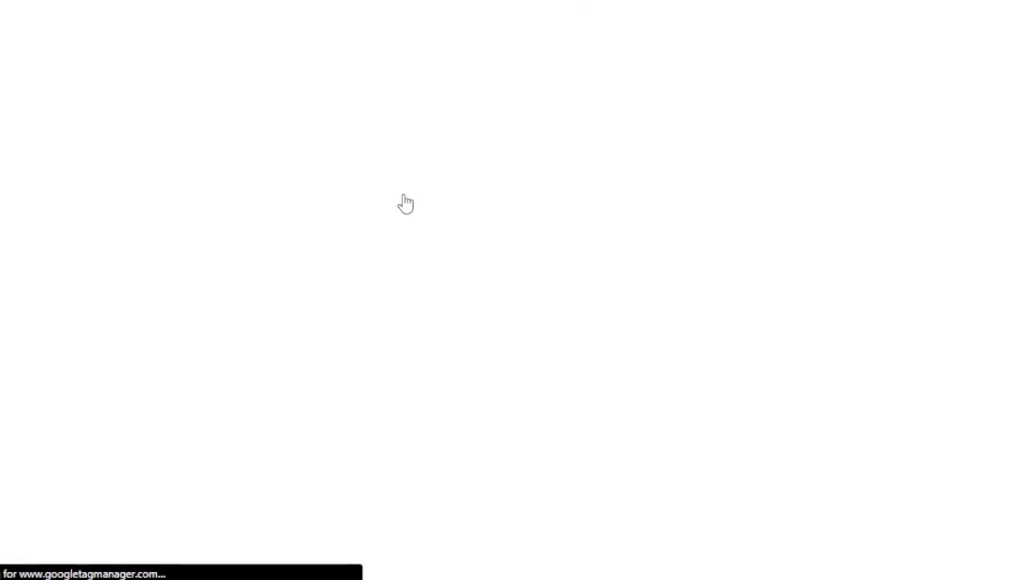
{"action": "left_click", "coordinate": [487, 215]}
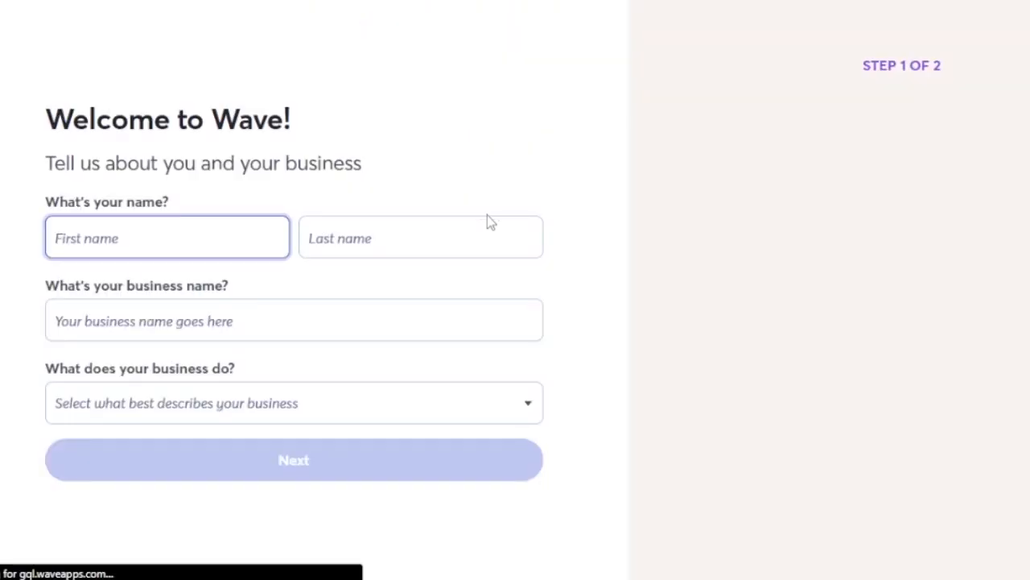
Fill in the account holder's first and last name and set the business name to "warehouse"
{"action": "left_click", "coordinate": [218, 234]}
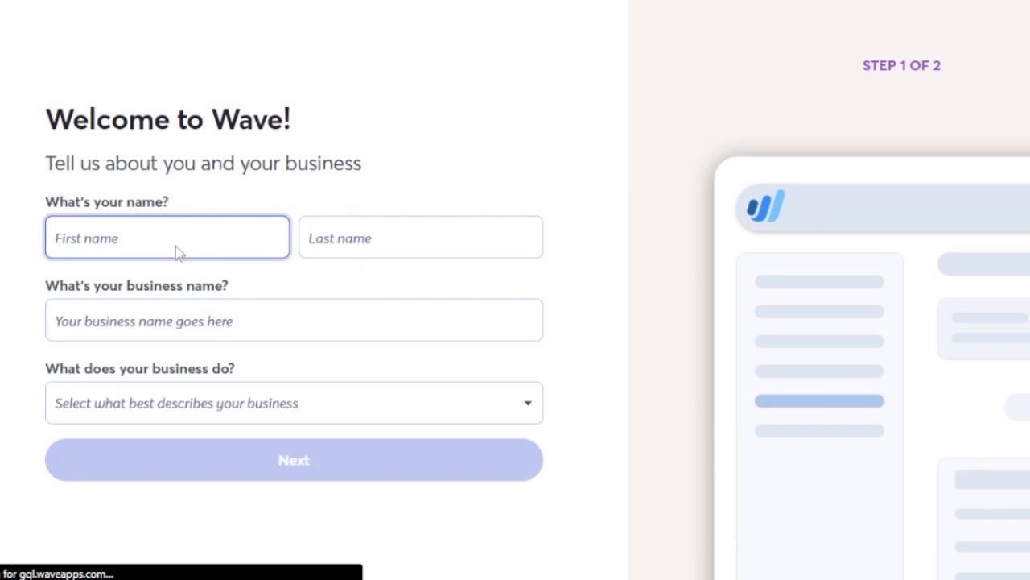
{"action": "type", "text": "aiman"}
{"action": "left_click", "coordinate": [333, 246]}
{"action": "type", "text": "namia"}
{"action": "left_click", "coordinate": [303, 310]}
{"action": "type", "text": "wa"}
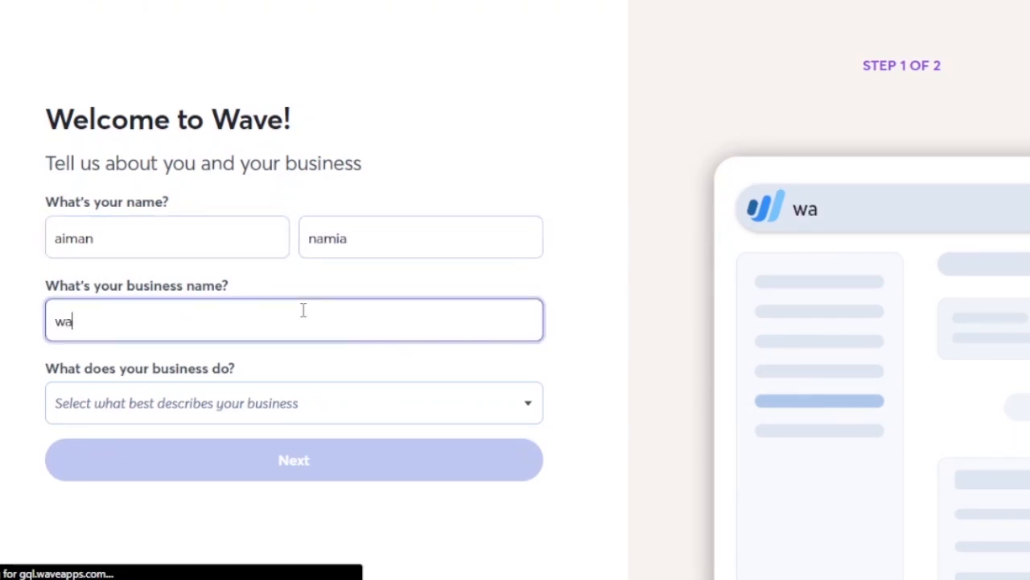
{"action": "type", "text": "rehouse"}
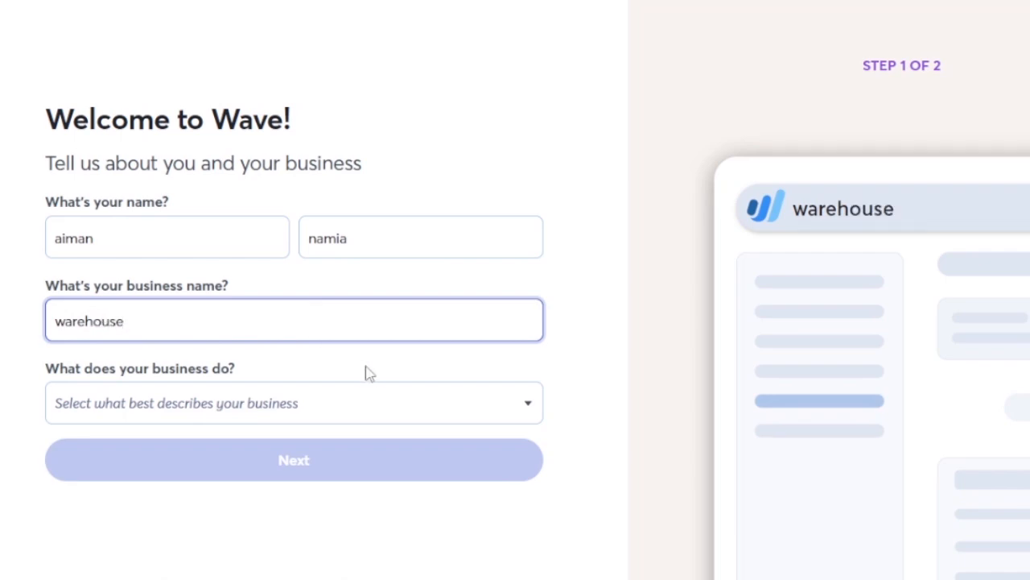
Choose "Hair, Spa & Aesthetics" as what the business does and submit the first registration step
{"action": "left_click", "coordinate": [461, 417]}
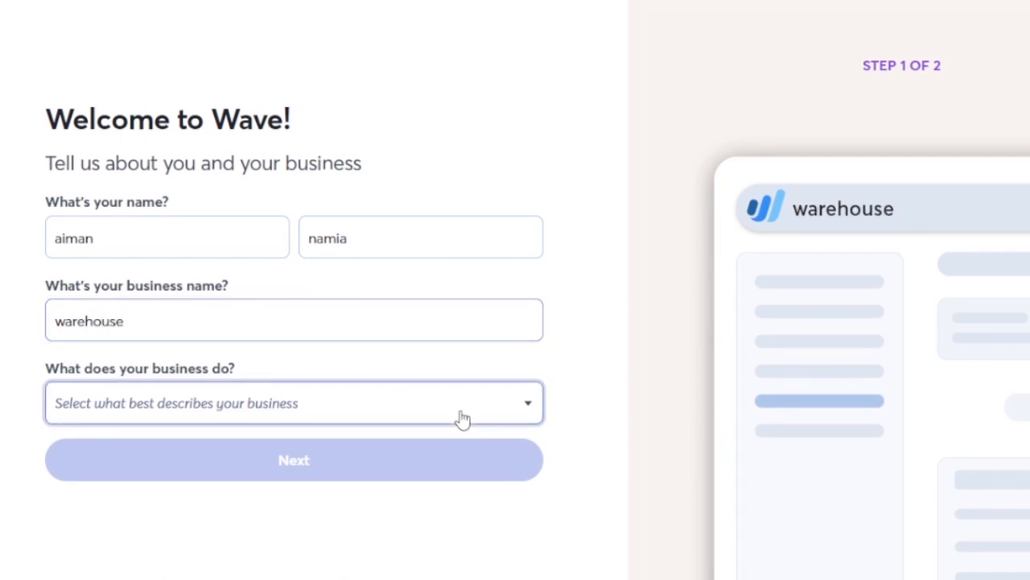
{"action": "left_click", "coordinate": [527, 408]}
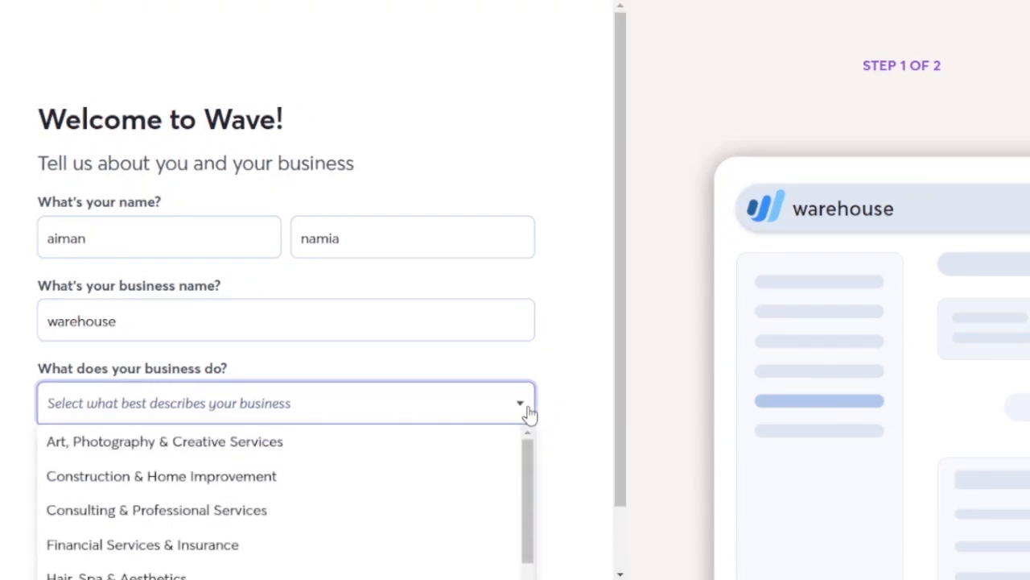
{"action": "left_click_drag", "start_coordinate": [528, 457], "coordinate": [530, 498]}
{"action": "scroll", "coordinate": [264, 571], "scroll_direction": "down", "scroll_amount": 1}
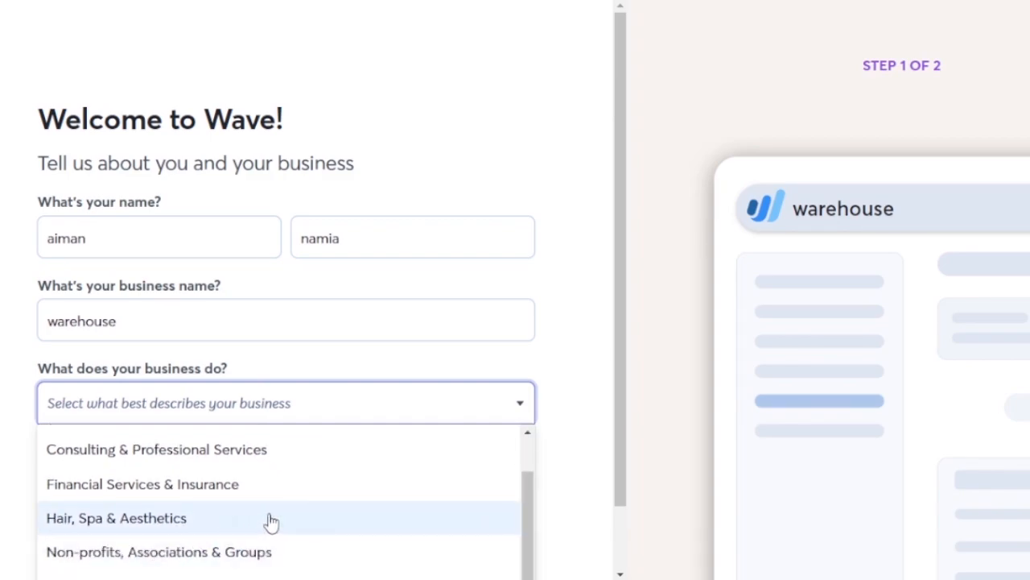
{"action": "left_click_drag", "start_coordinate": [529, 512], "coordinate": [532, 572]}
{"action": "left_click", "coordinate": [527, 499]}
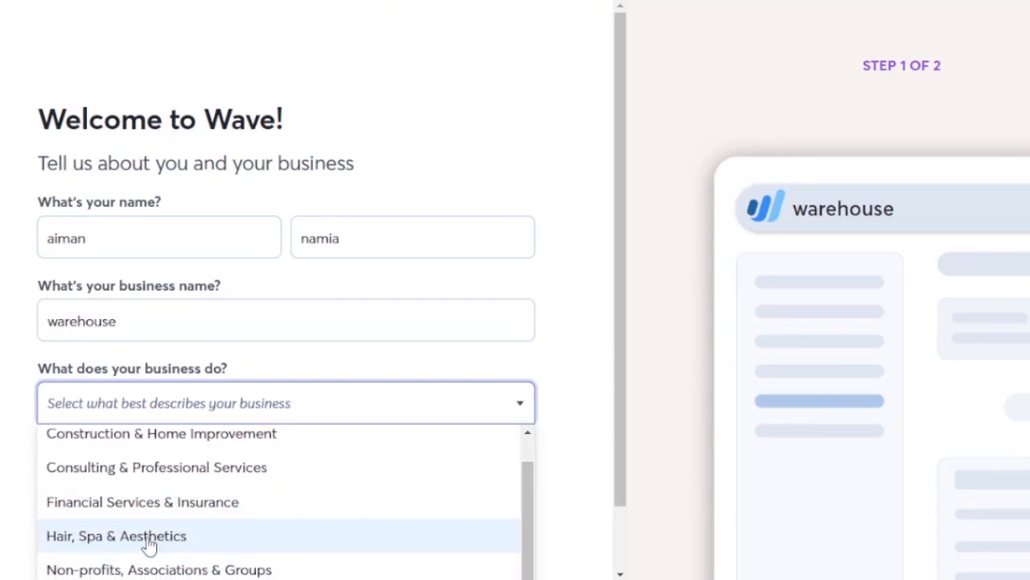
{"action": "left_click", "coordinate": [150, 545]}
{"action": "left_click", "coordinate": [329, 462]}
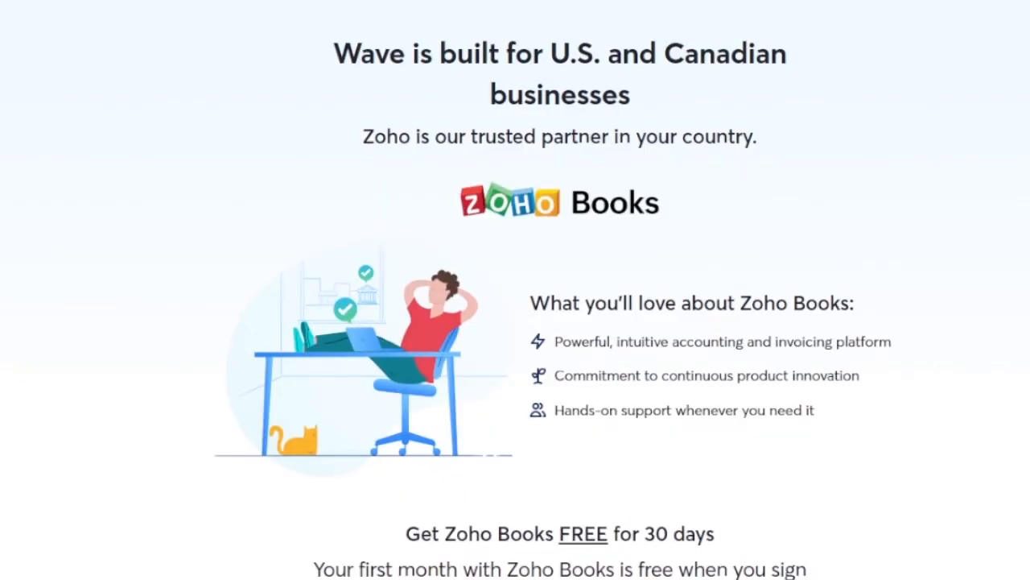
Continue from Wave's partner offer to Zoho Books and register the organization "warehouse" with Pakistan as its business location
{"action": "scroll", "coordinate": [515, 322], "scroll_direction": "down", "scroll_amount": 2}
{"action": "scroll", "coordinate": [516, 322], "scroll_direction": "up", "scroll_amount": 2}
{"action": "scroll", "coordinate": [877, 262], "scroll_direction": "down", "scroll_amount": 3}
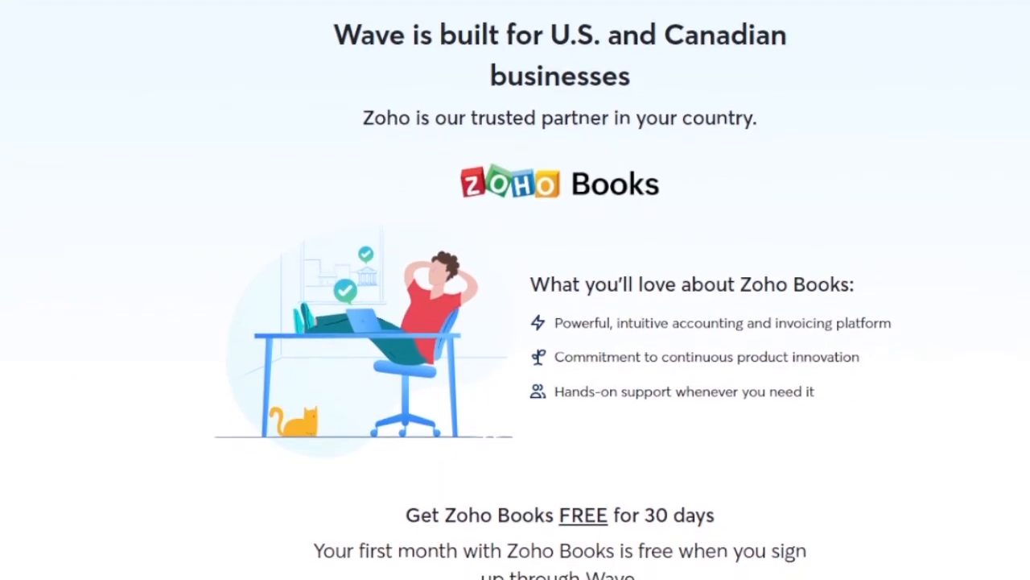
{"action": "scroll", "coordinate": [561, 491], "scroll_direction": "up", "scroll_amount": 3}
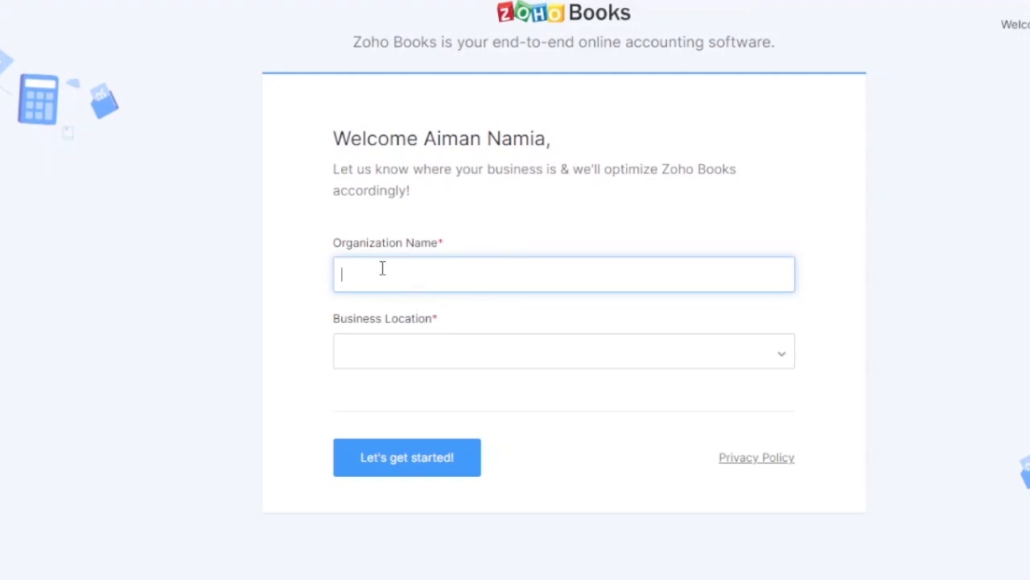
{"action": "type", "text": "warehouse"}
{"action": "left_click", "coordinate": [780, 359]}
{"action": "type", "text": "pa"}
{"action": "left_click", "coordinate": [384, 480]}
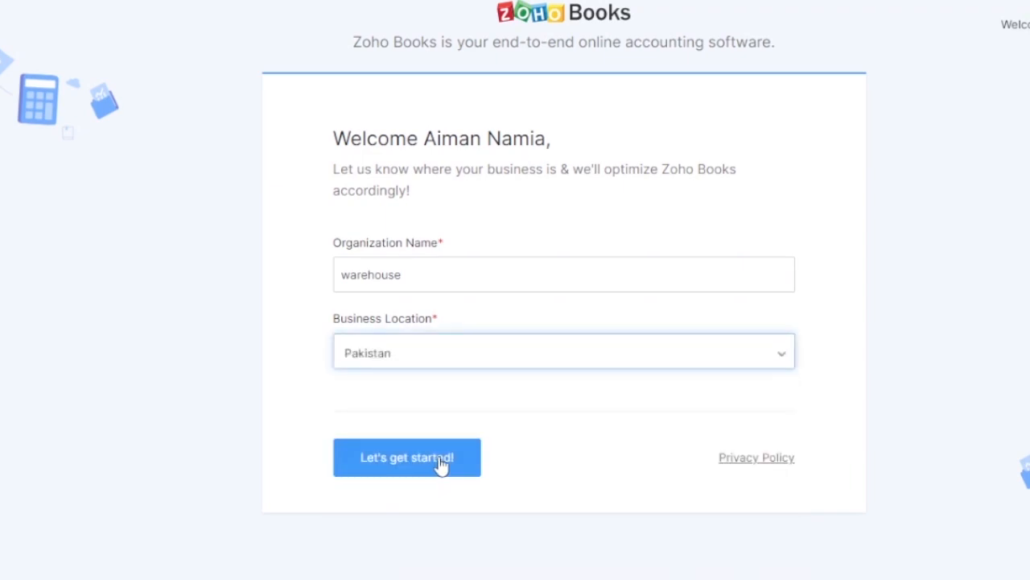
{"action": "left_click", "coordinate": [442, 465]}
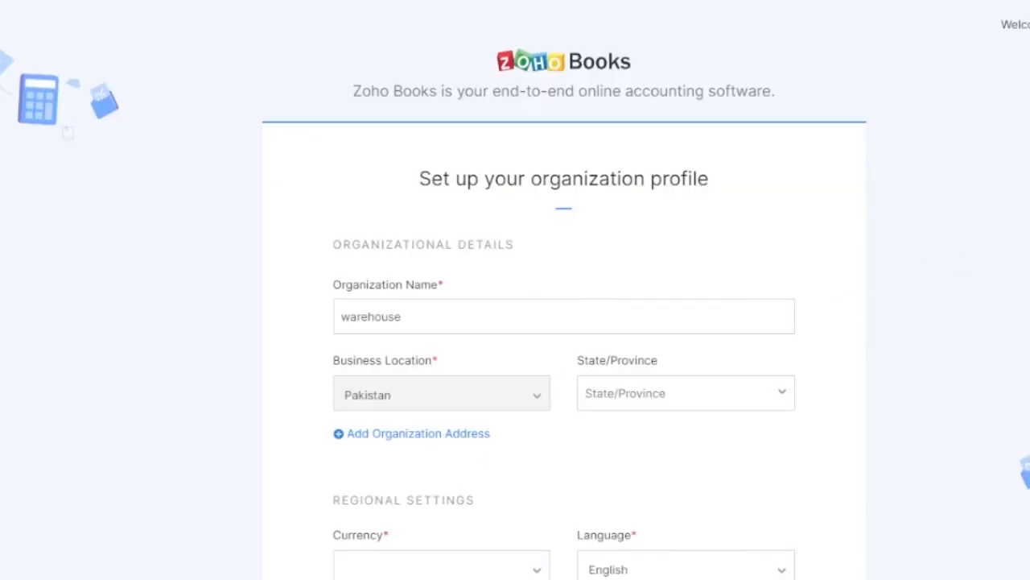
Set the organization's currency to USD - United States Dollar in the regional settings
{"action": "scroll", "coordinate": [524, 305], "scroll_direction": "down", "scroll_amount": 4}
{"action": "left_click", "coordinate": [524, 283]}
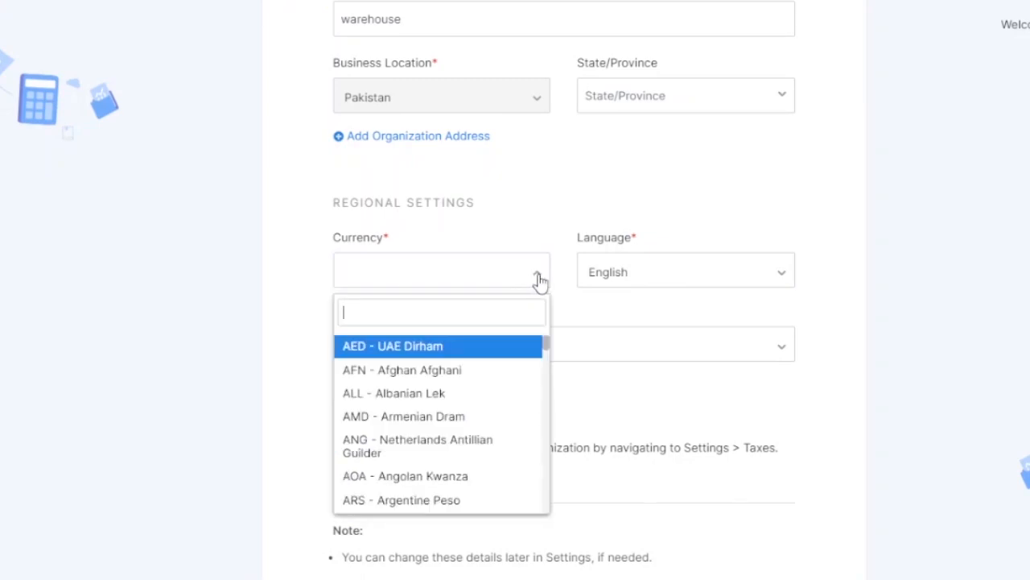
{"action": "type", "text": "US"}
{"action": "left_click", "coordinate": [462, 417]}
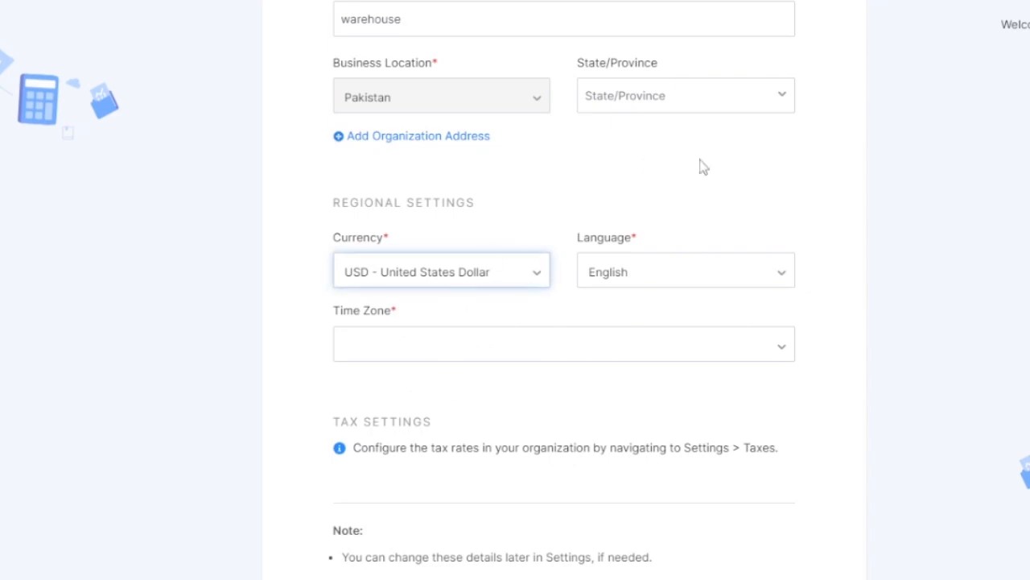
Set the time zone to (GMT 5:00) Pakistan Time (Asia/Karachi) and finish the organization setup, declining the guided tour
{"action": "left_click", "coordinate": [780, 355]}
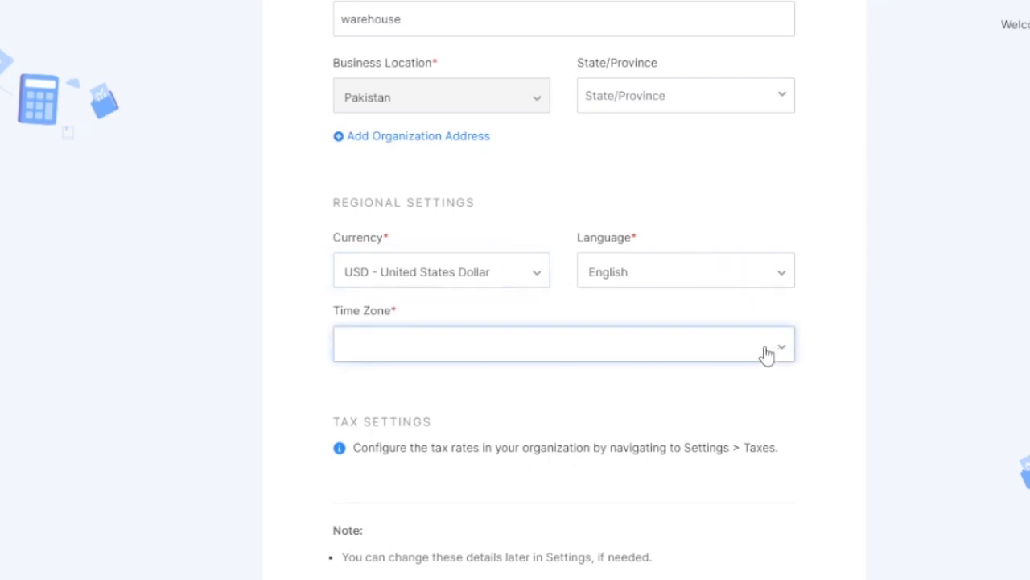
{"action": "left_click", "coordinate": [762, 352]}
{"action": "left_click_drag", "start_coordinate": [791, 424], "coordinate": [794, 546]}
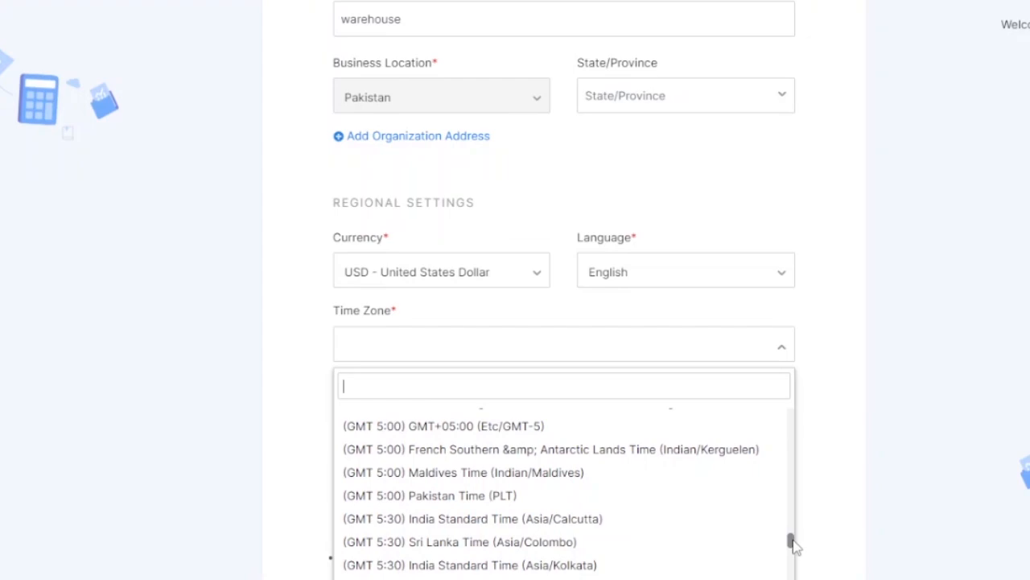
{"action": "left_click", "coordinate": [524, 469]}
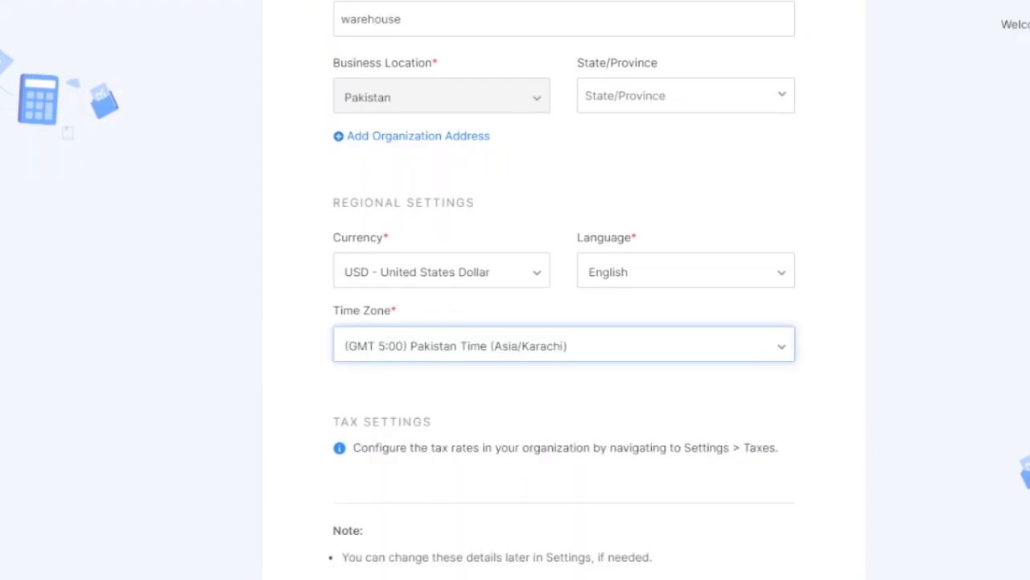
{"action": "scroll", "coordinate": [563, 290], "scroll_direction": "down", "scroll_amount": 2}
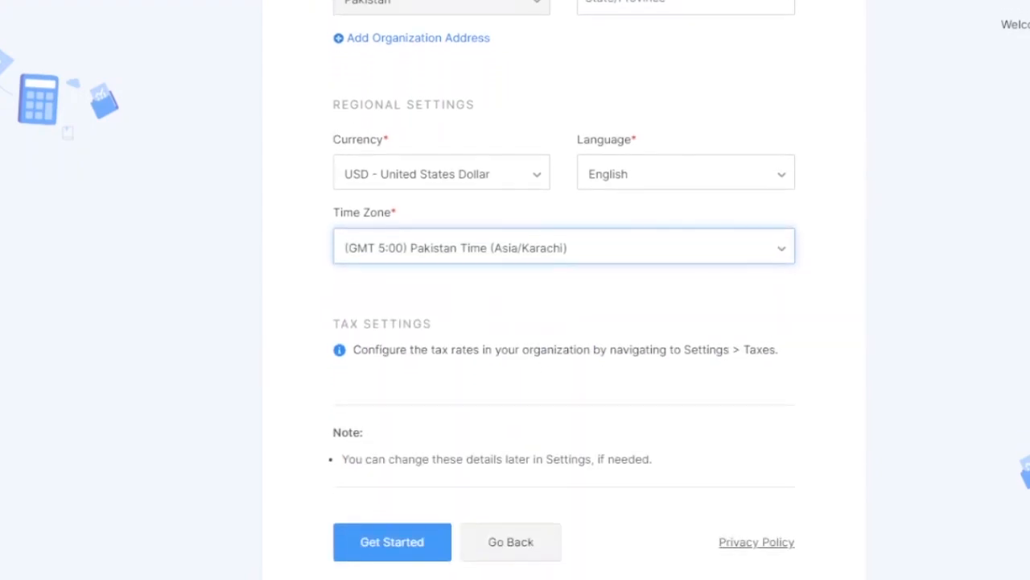
{"action": "left_click", "coordinate": [410, 545]}
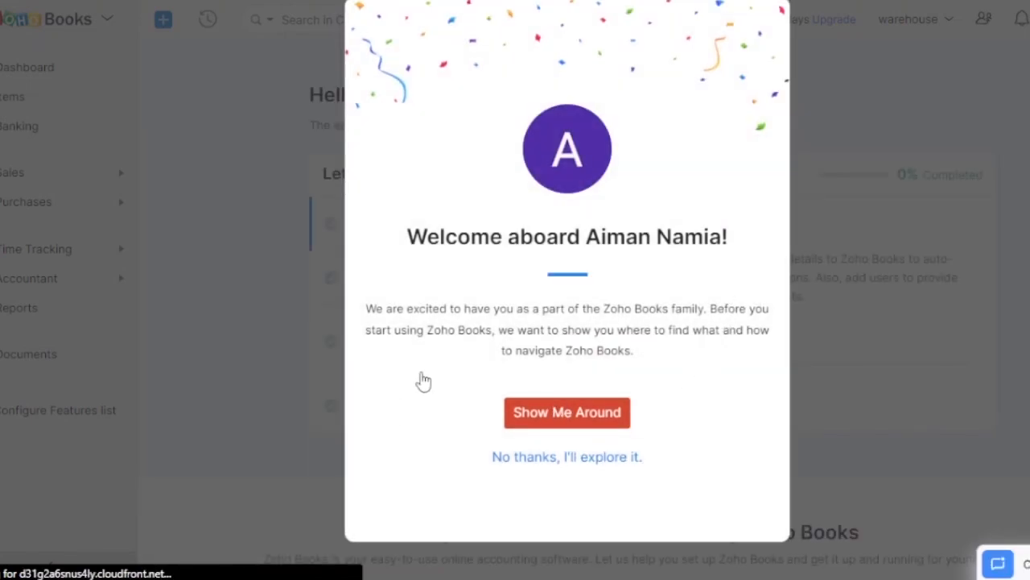
{"action": "left_click", "coordinate": [590, 459]}
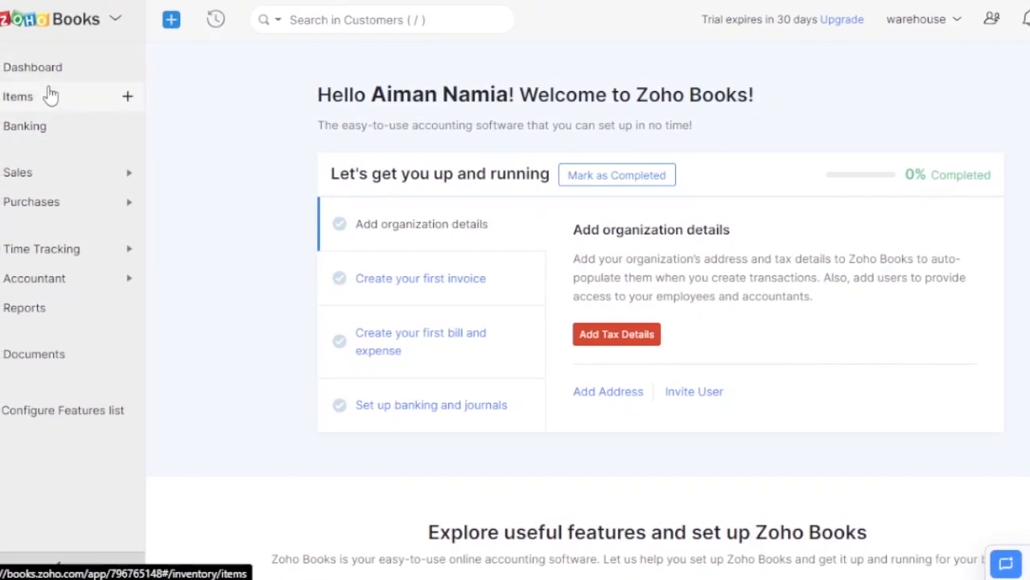
Open the form for a new item and expand the Sales section to view its entries
{"action": "left_click", "coordinate": [127, 98]}
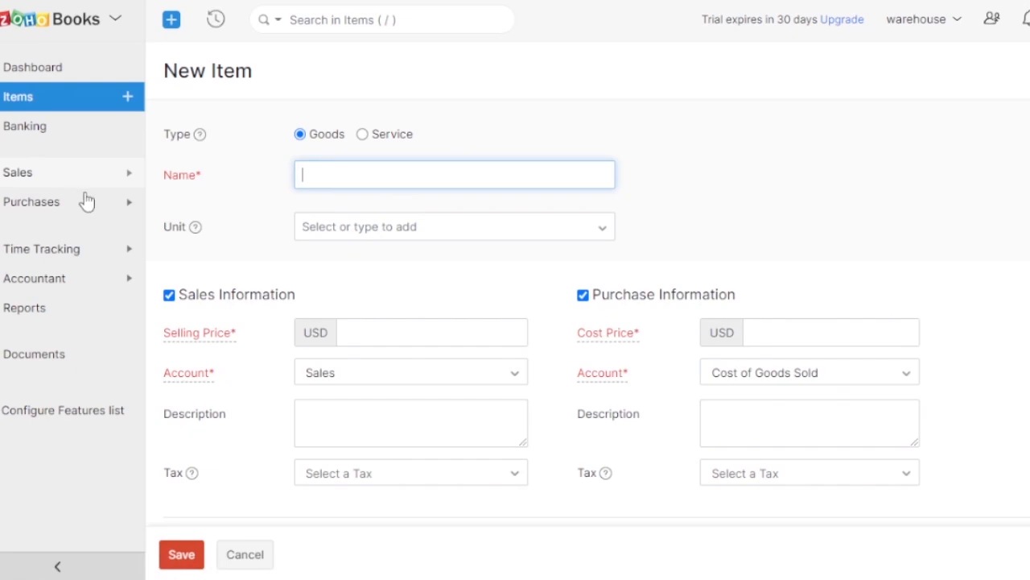
{"action": "left_click", "coordinate": [133, 178]}
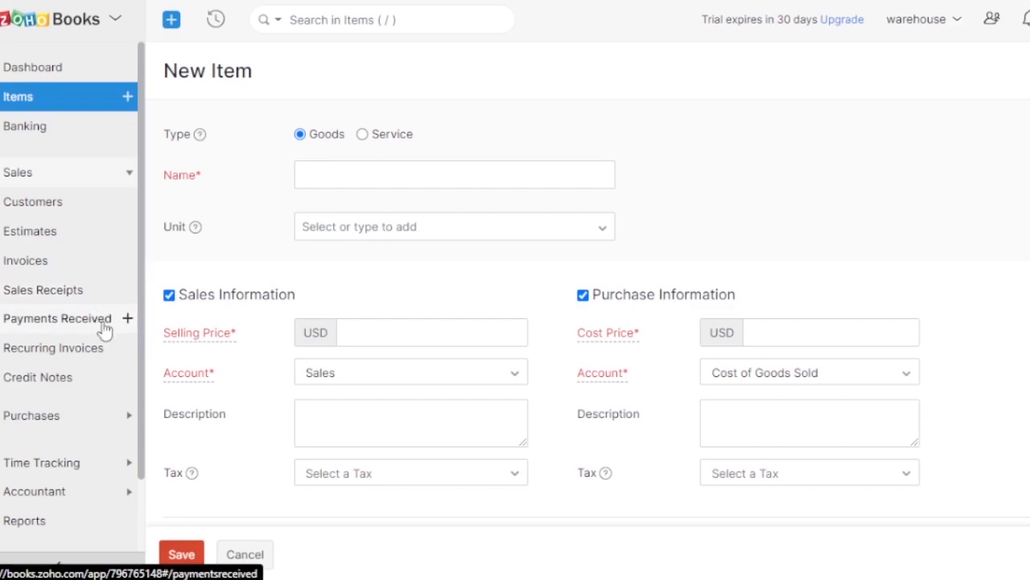
Expand the Purchases, Time Tracking and Accountant sections to view their entries, and try to open Reports from the new item form
{"action": "left_click", "coordinate": [127, 419]}
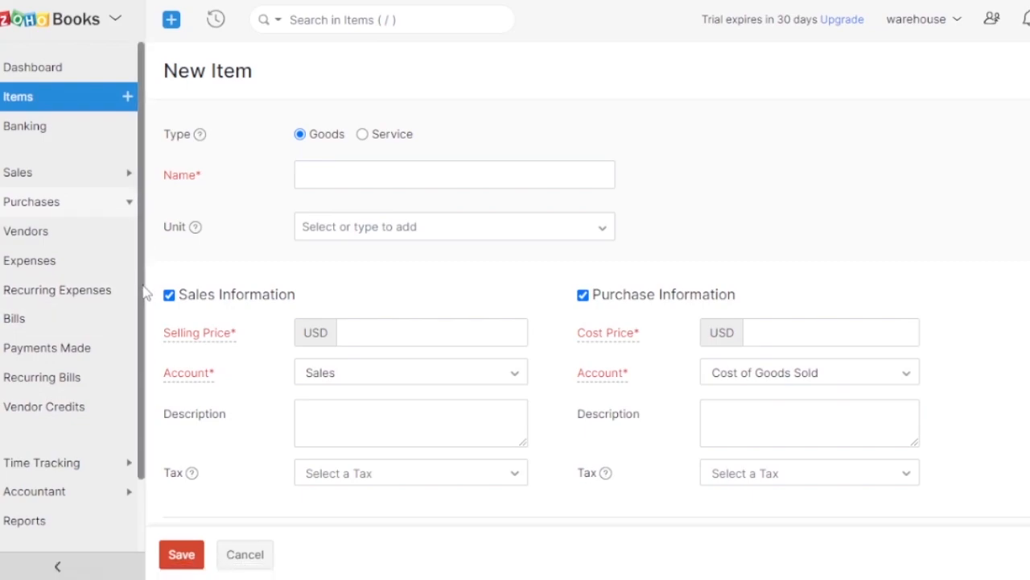
{"action": "scroll", "coordinate": [145, 294], "scroll_direction": "down", "scroll_amount": 3}
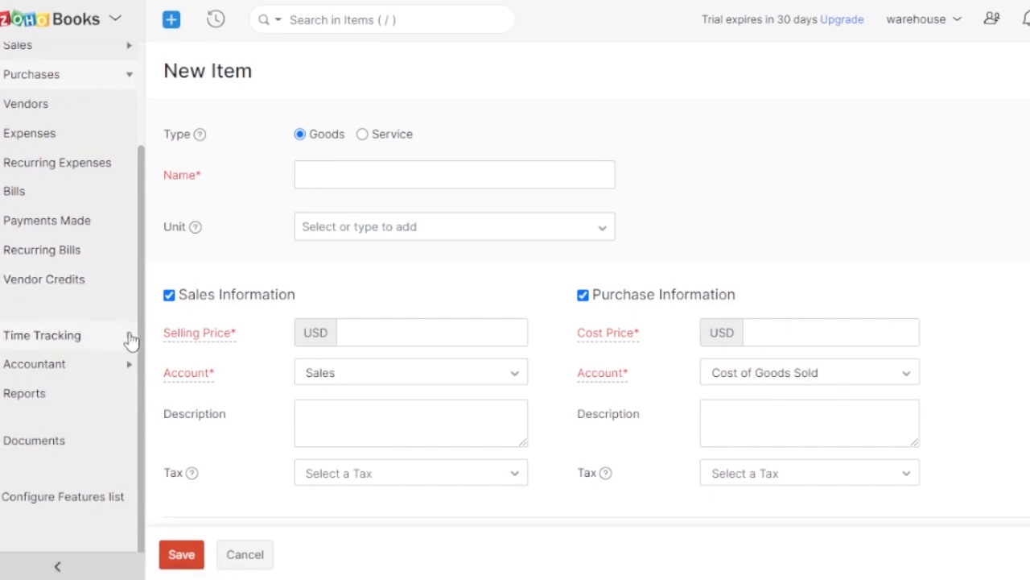
{"action": "left_click", "coordinate": [131, 341]}
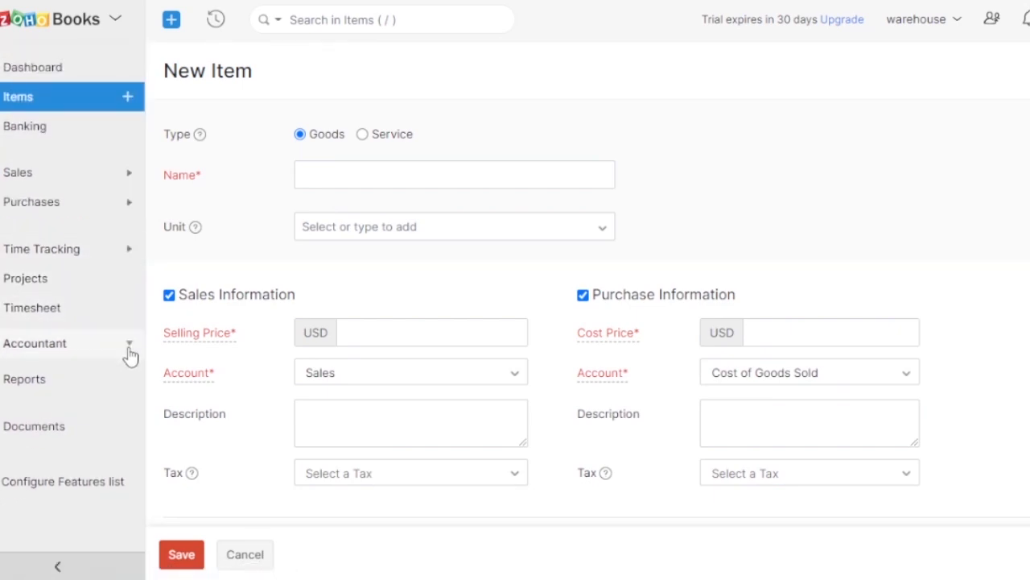
{"action": "left_click", "coordinate": [126, 347]}
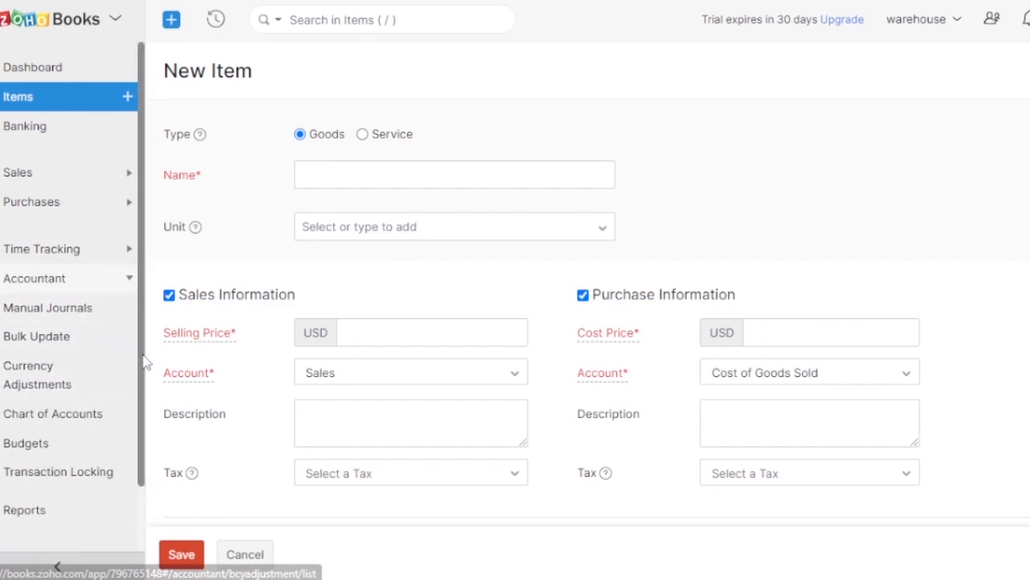
{"action": "left_click_drag", "start_coordinate": [144, 363], "coordinate": [138, 457]}
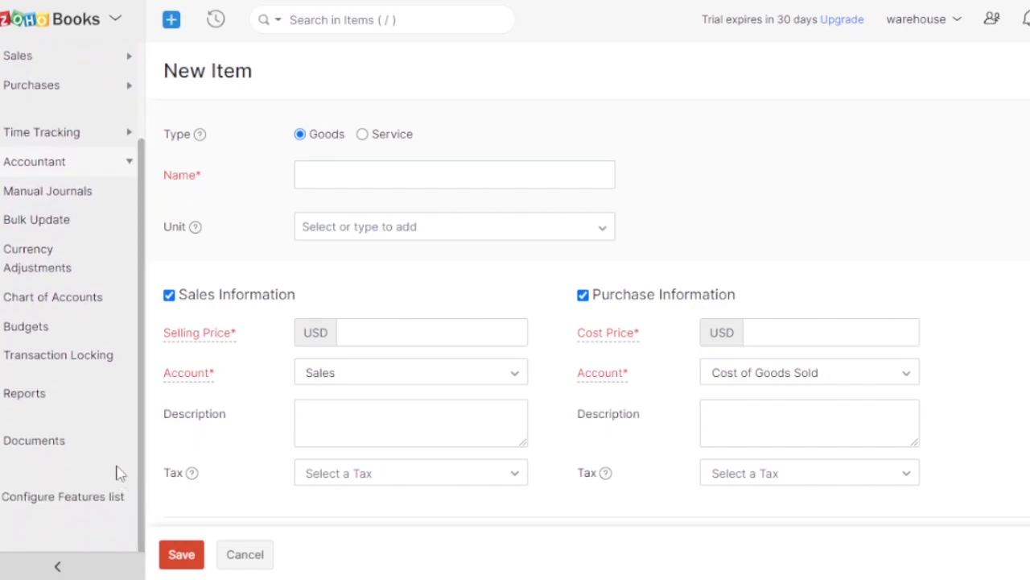
{"action": "left_click", "coordinate": [61, 400]}
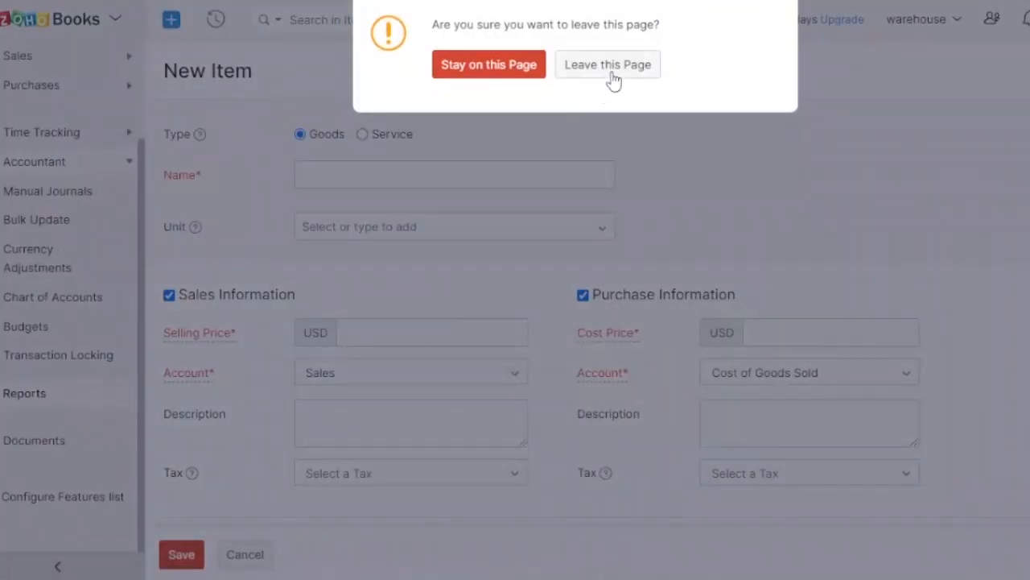
{"action": "key", "text": "Escape"}
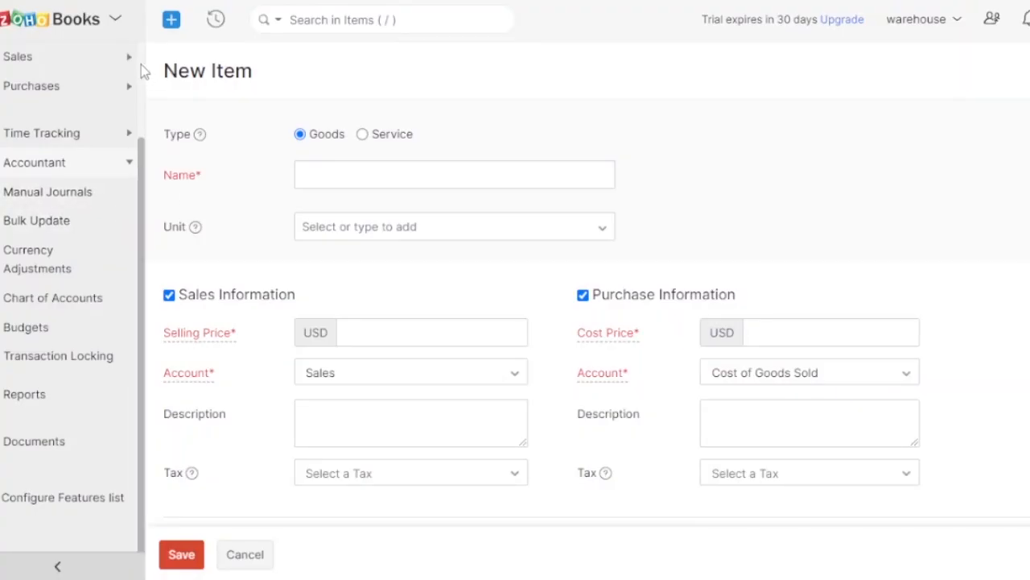
{"action": "scroll", "coordinate": [143, 70], "scroll_direction": "up", "scroll_amount": 2}
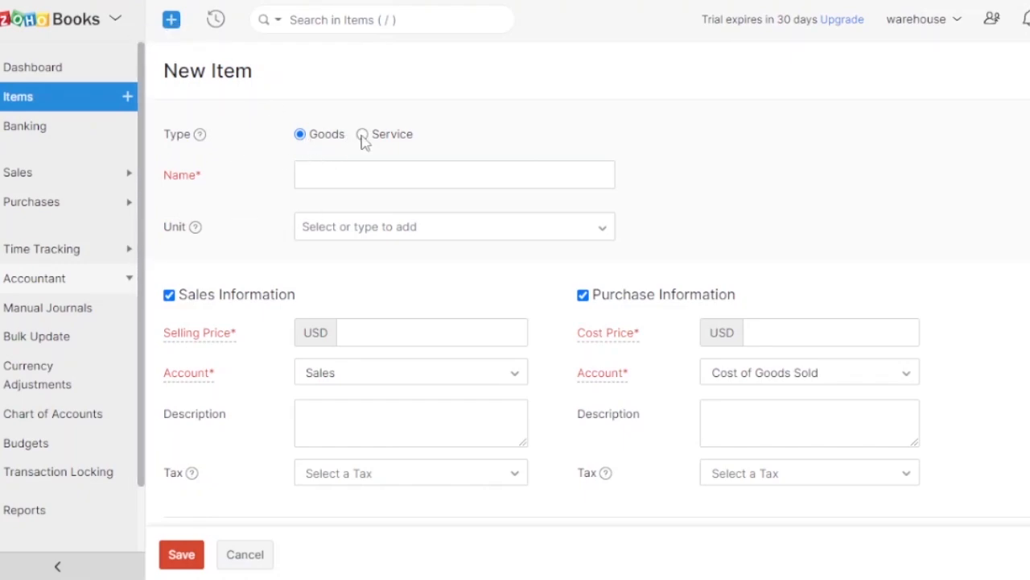
Examine the new item form's name field, unit options, and sales and purchase information fields
{"action": "left_click", "coordinate": [399, 180]}
{"action": "left_click", "coordinate": [425, 226]}
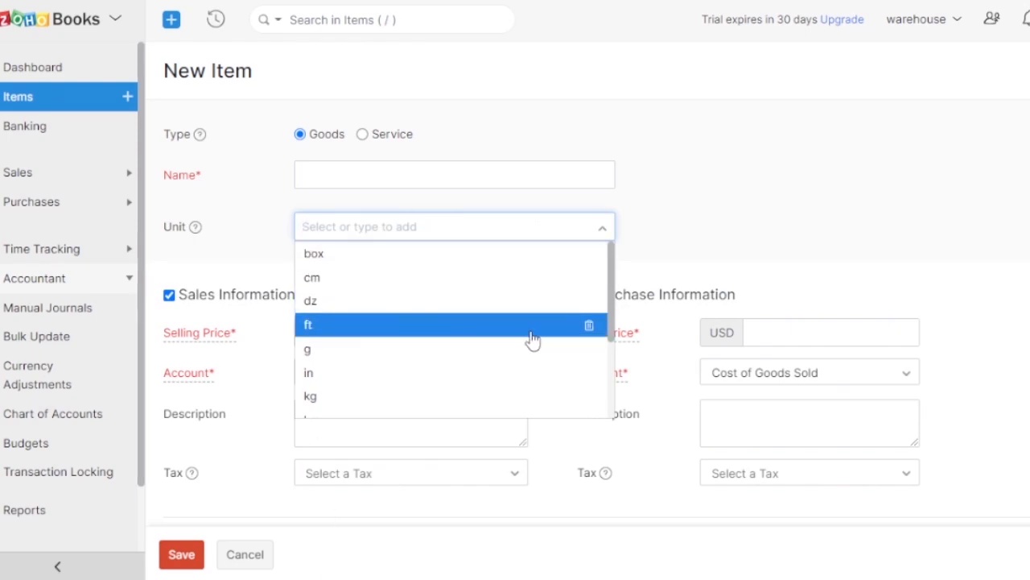
{"action": "left_click", "coordinate": [758, 168]}
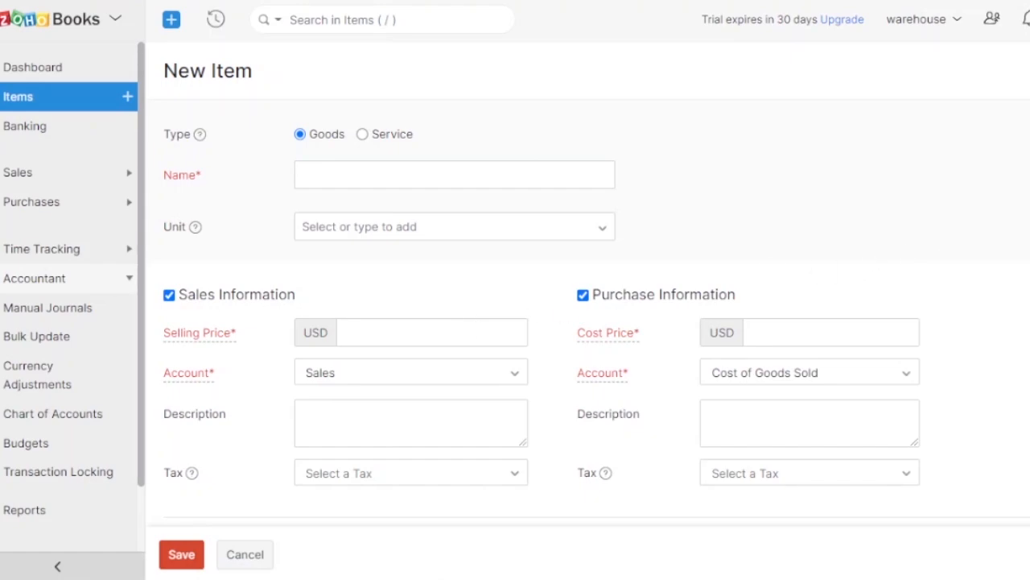
{"action": "scroll", "coordinate": [883, 299], "scroll_direction": "down", "scroll_amount": 3}
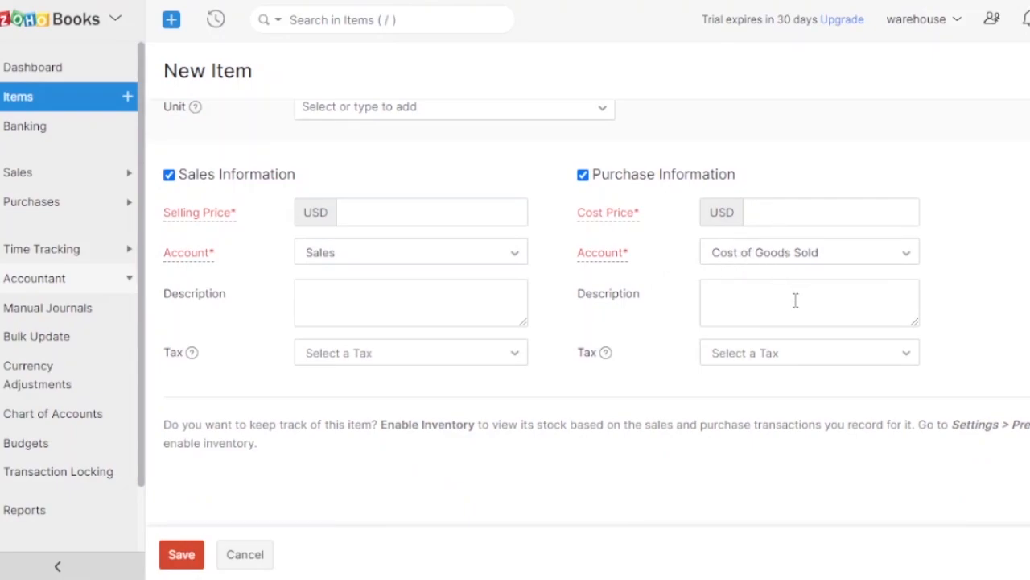
{"action": "scroll", "coordinate": [563, 322], "scroll_direction": "up", "scroll_amount": 3}
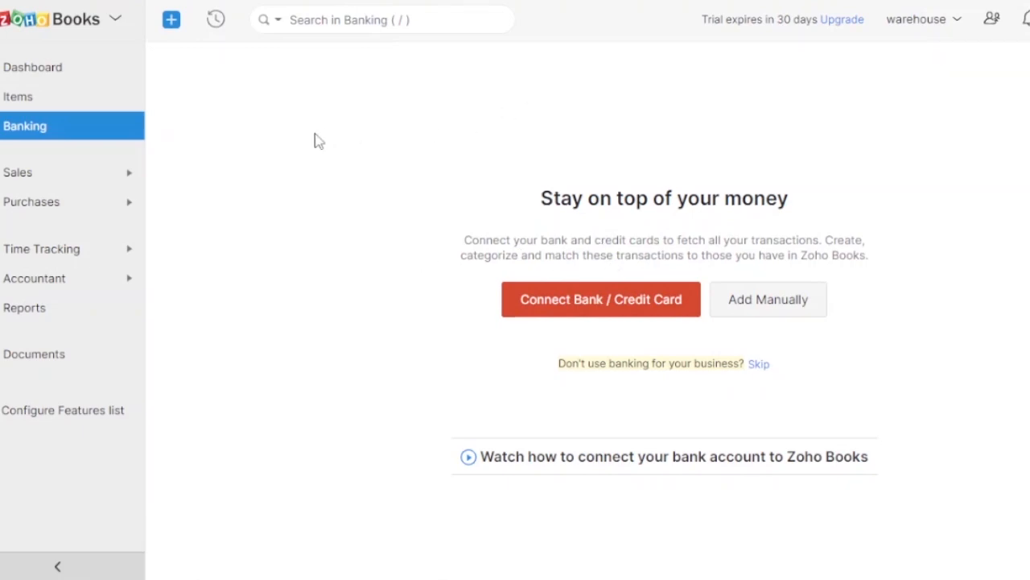
Start a new invoice and set its transaction-level discount preference to Discount After Tax
{"action": "left_click", "coordinate": [127, 183]}
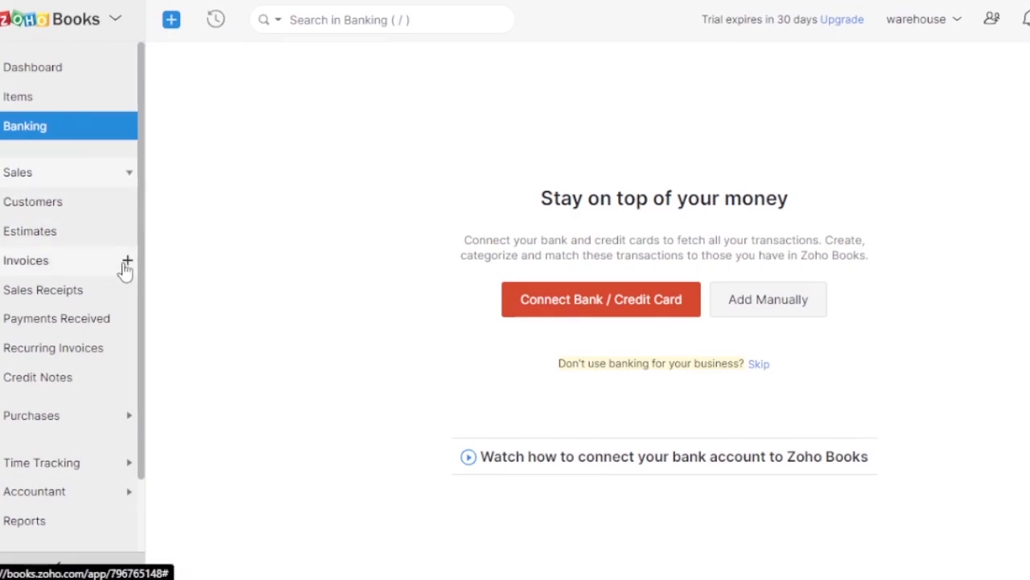
{"action": "left_click", "coordinate": [126, 265]}
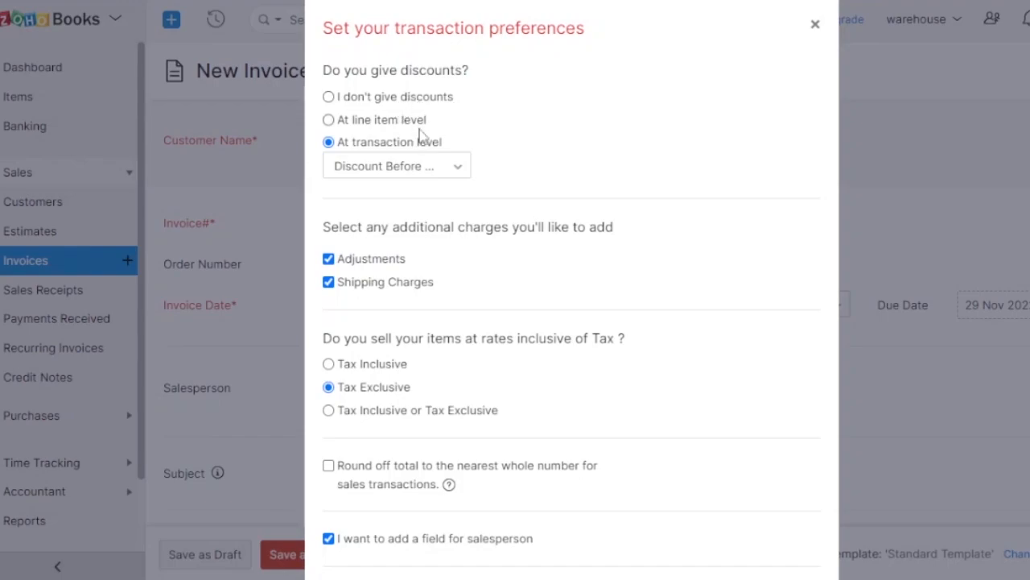
{"action": "left_click", "coordinate": [455, 168]}
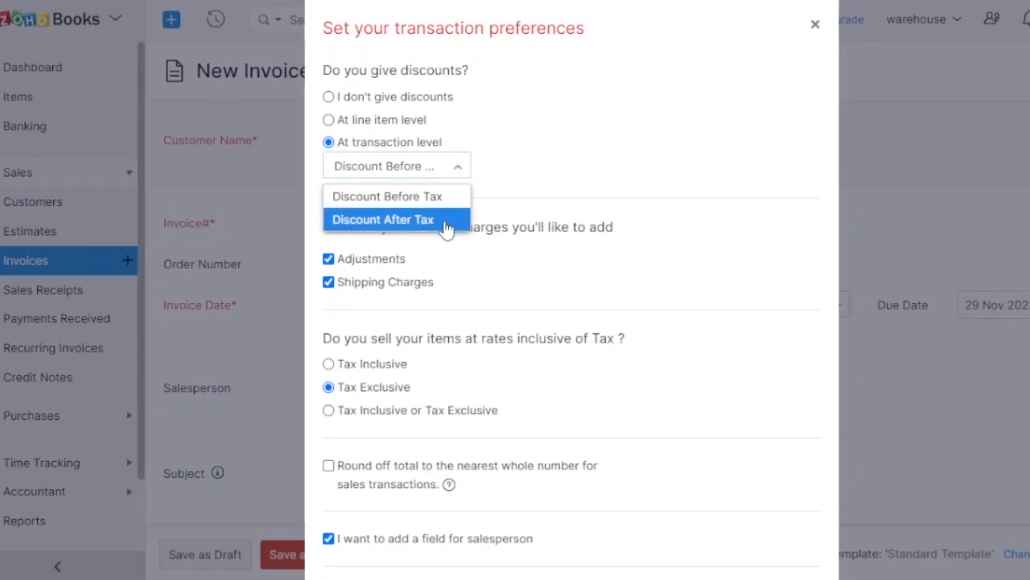
{"action": "left_click", "coordinate": [441, 221]}
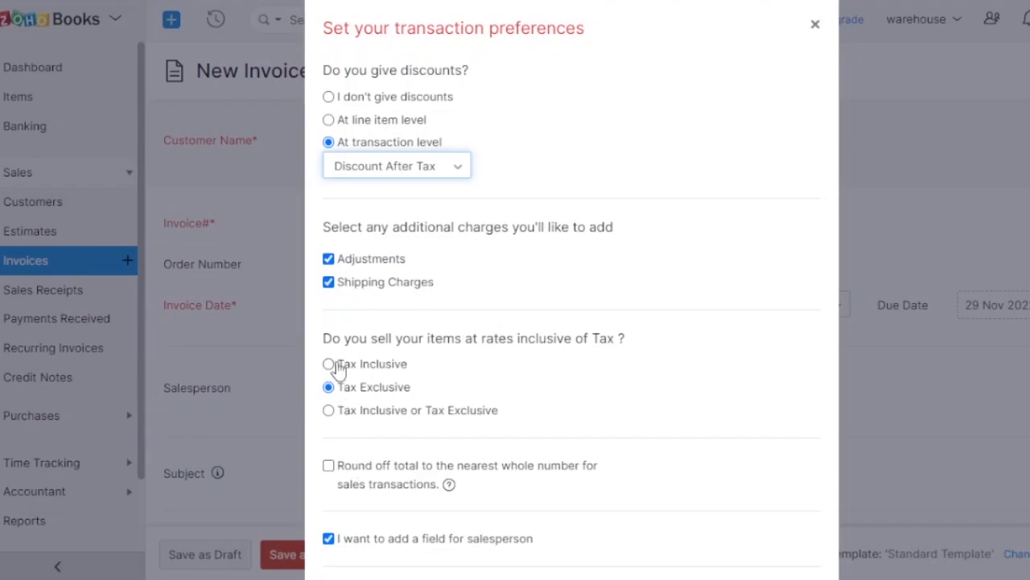
Set item rates to Tax Inclusive, enable rounding off sales totals to the nearest whole number, and save the transaction preferences
{"action": "left_click", "coordinate": [329, 365]}
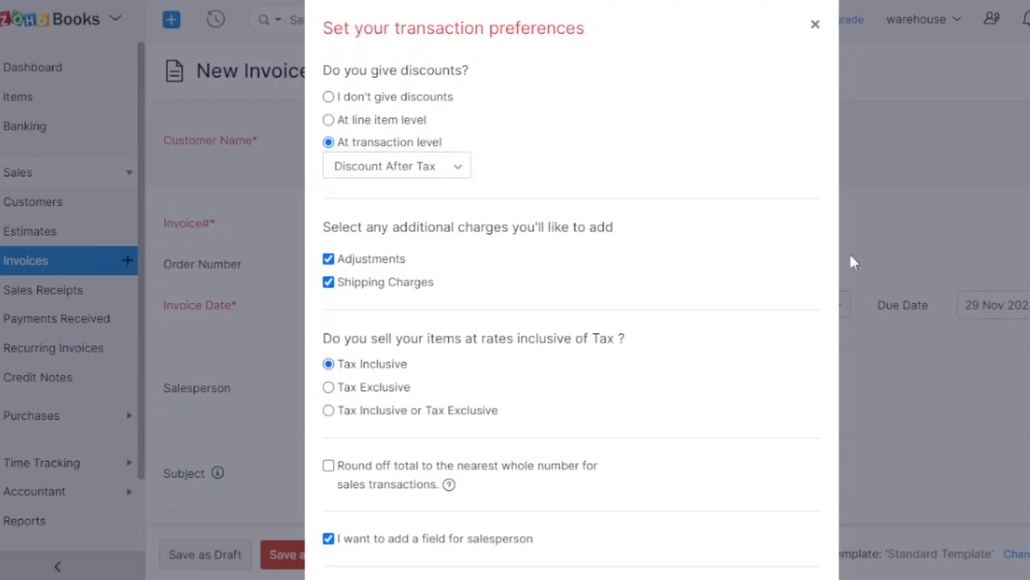
{"action": "scroll", "coordinate": [886, 373], "scroll_direction": "down", "scroll_amount": 3}
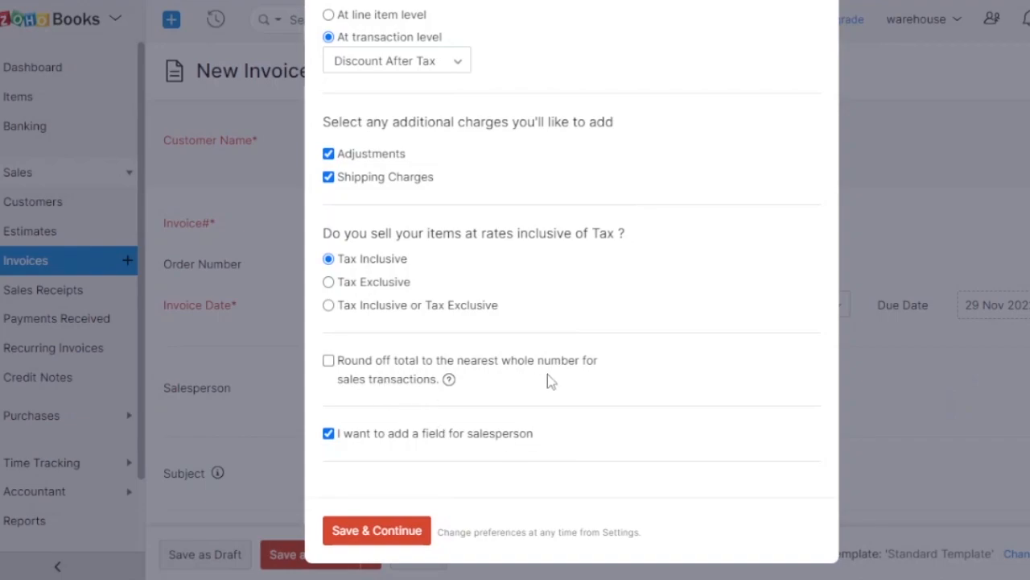
{"action": "left_click", "coordinate": [329, 361]}
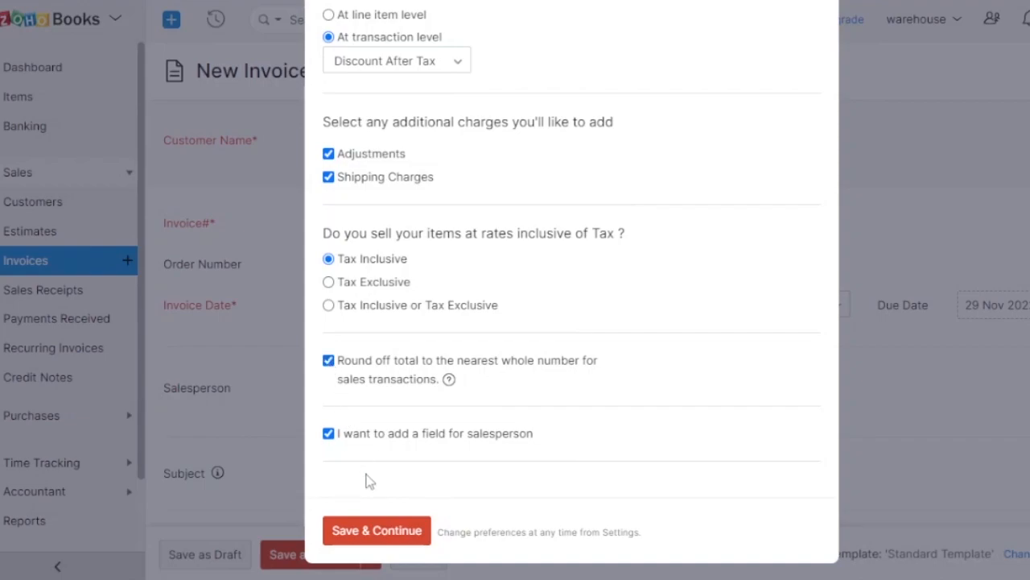
{"action": "left_click", "coordinate": [377, 530]}
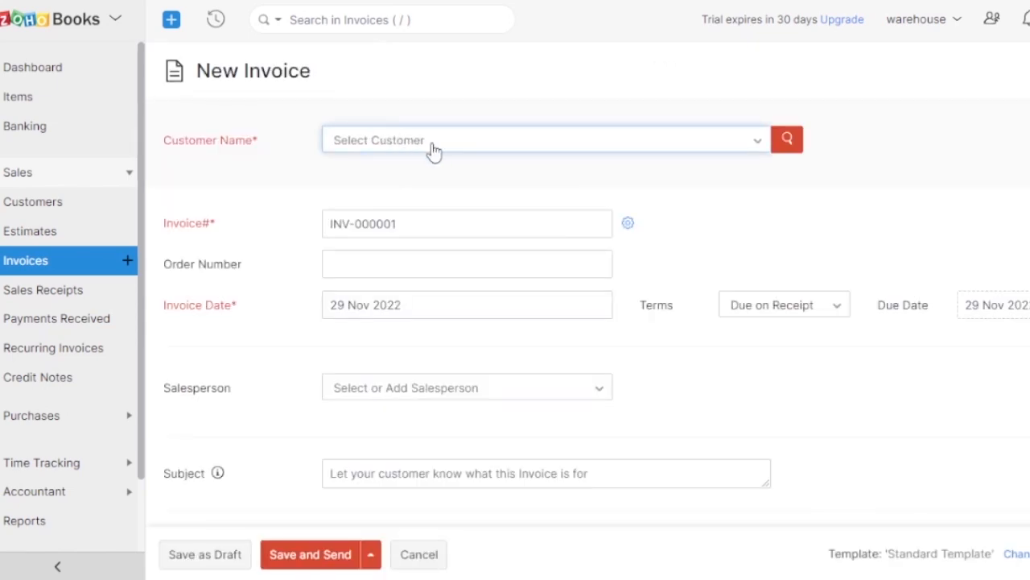
Create a new customer of type Individual for the invoice, with the salutation Mr. and the primary contact's first and last name
{"action": "left_click", "coordinate": [759, 151]}
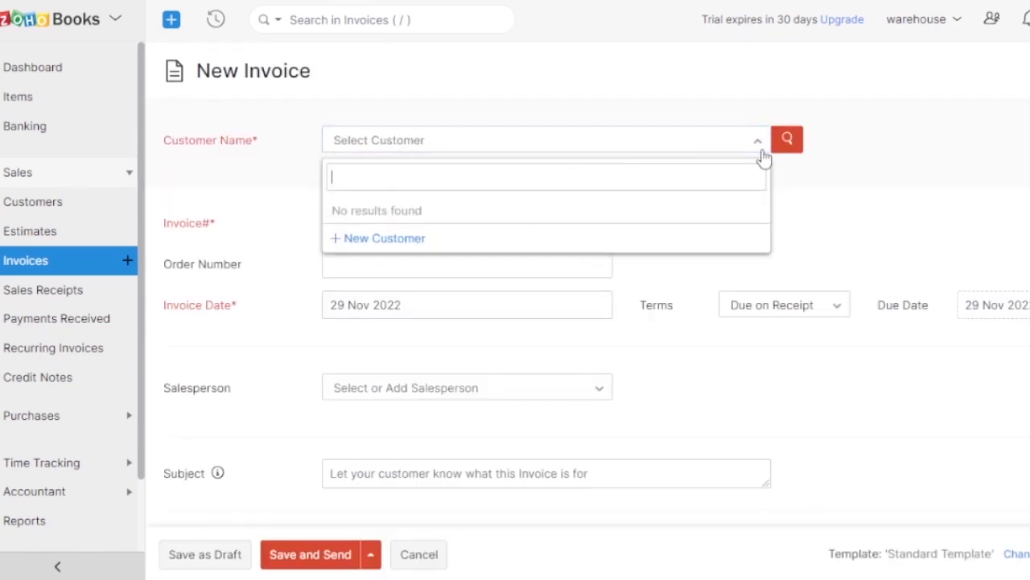
{"action": "left_click", "coordinate": [397, 238]}
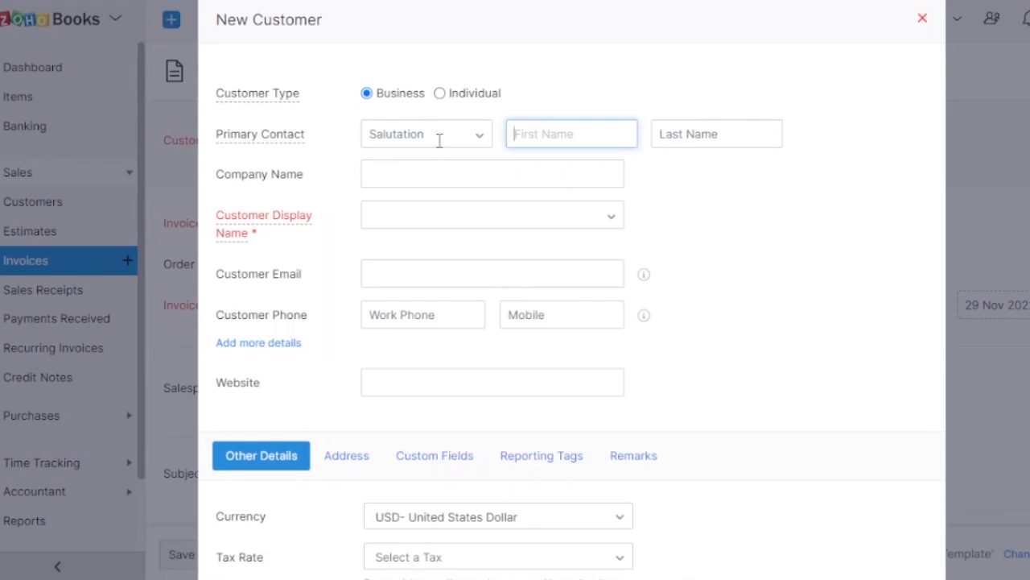
{"action": "left_click", "coordinate": [441, 94]}
{"action": "left_click", "coordinate": [486, 136]}
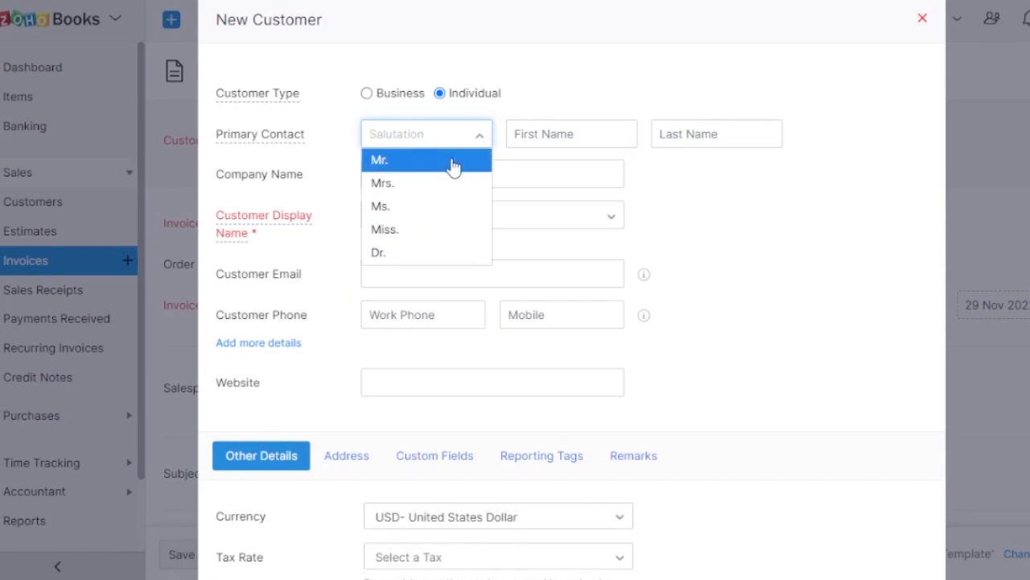
{"action": "left_click", "coordinate": [453, 160]}
{"action": "left_click", "coordinate": [549, 136]}
{"action": "type", "text": "Joh"}
{"action": "left_click", "coordinate": [715, 137]}
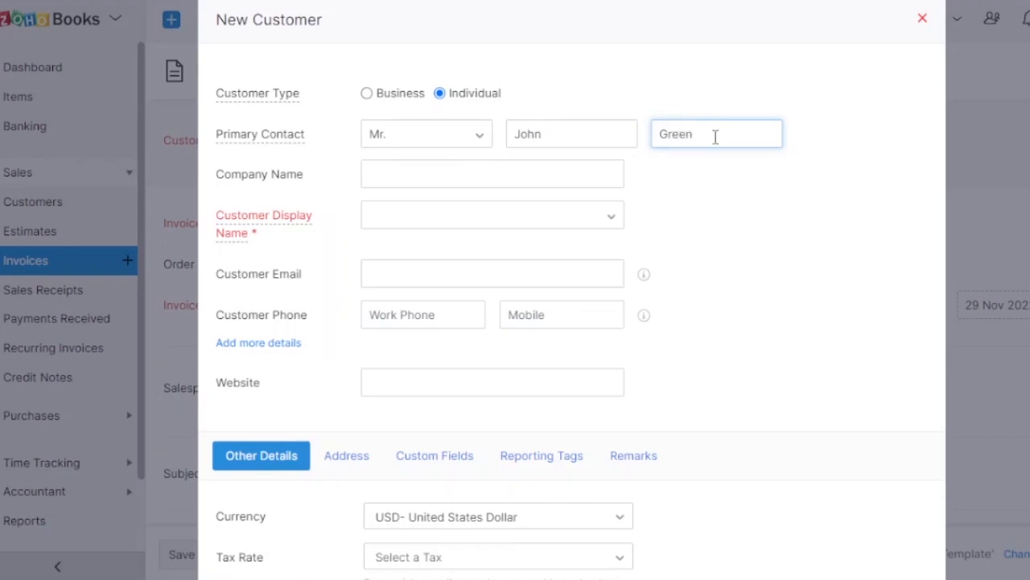
Set the customer's company name to warehouse and choose the full name with salutation as the display name
{"action": "left_click", "coordinate": [589, 172]}
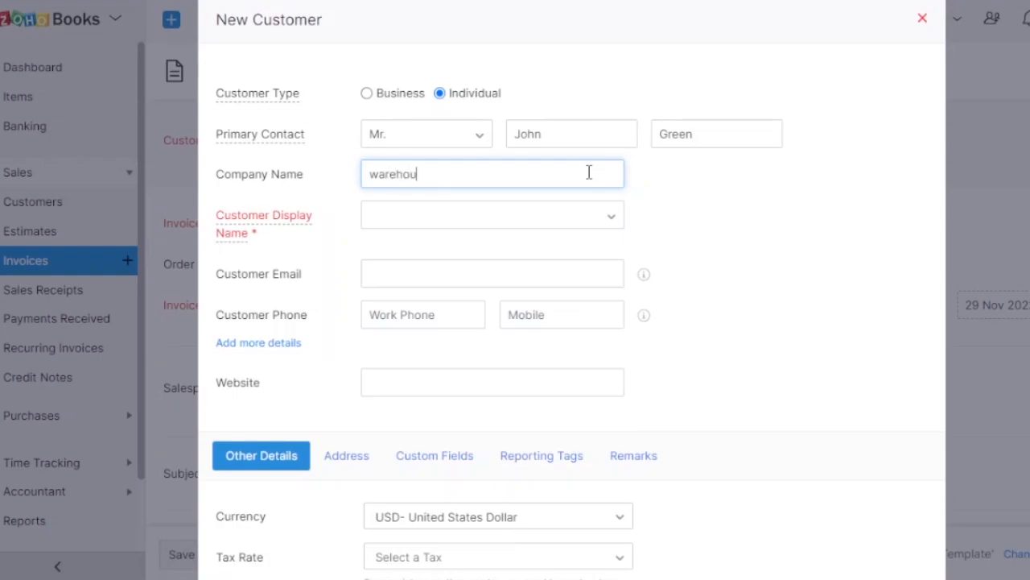
{"action": "type", "text": "warehouse"}
{"action": "left_click", "coordinate": [611, 216]}
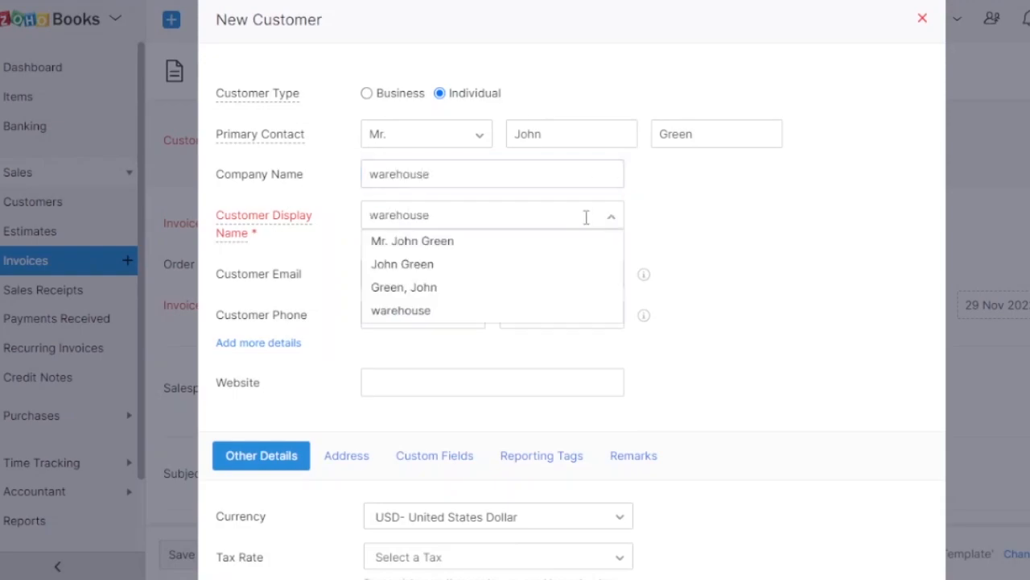
{"action": "left_click", "coordinate": [476, 251]}
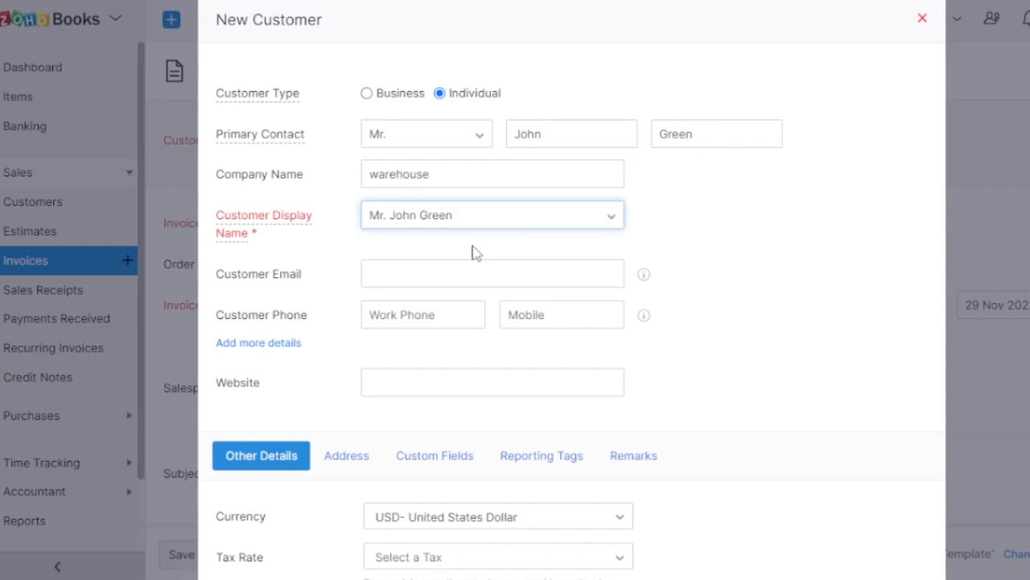
Review the customer's remaining contact and other details, leave them at their defaults, and save the new customer
{"action": "left_click", "coordinate": [450, 261]}
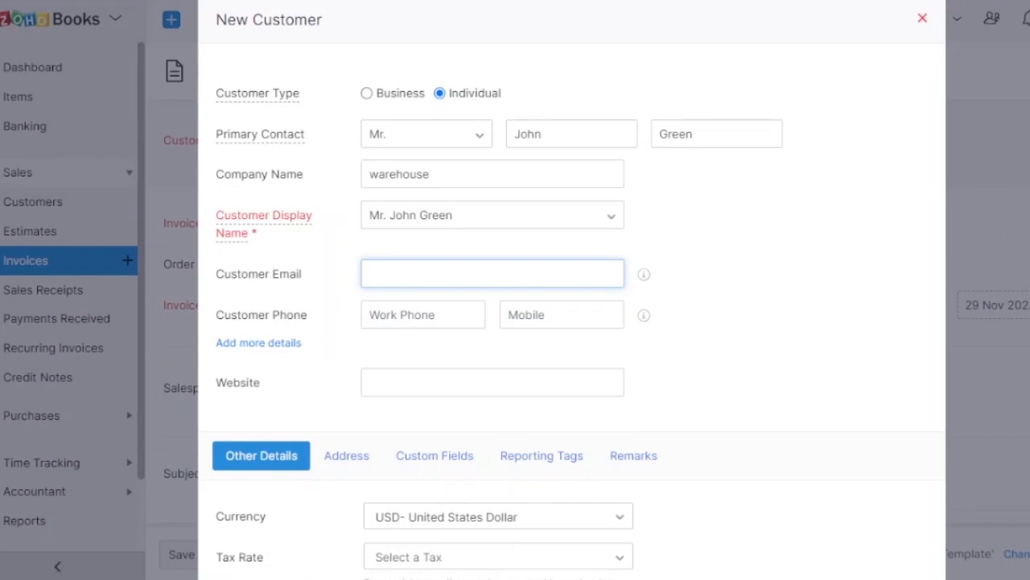
{"action": "scroll", "coordinate": [572, 322], "scroll_direction": "down", "scroll_amount": 5}
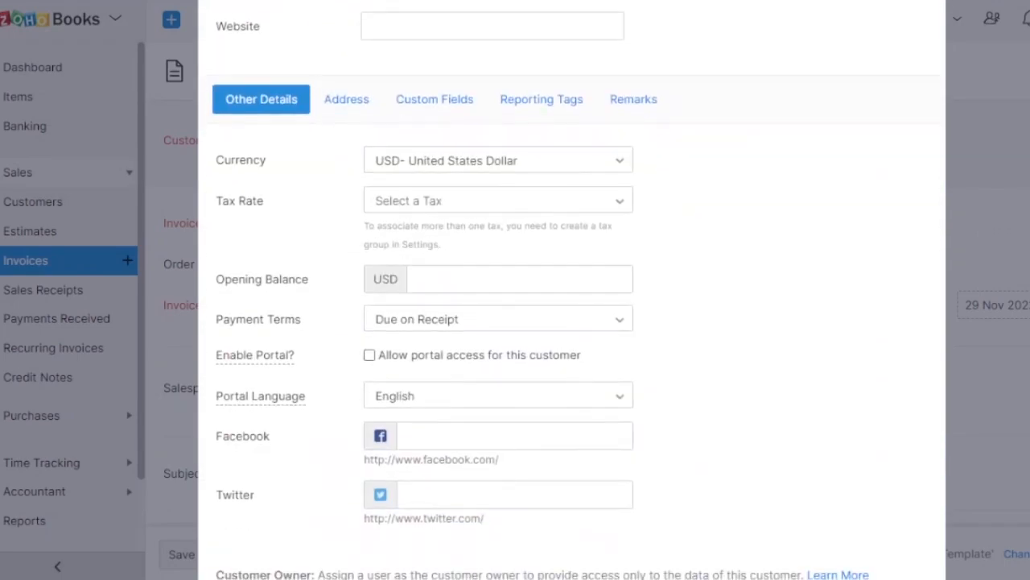
{"action": "scroll", "coordinate": [571, 321], "scroll_direction": "up", "scroll_amount": 5}
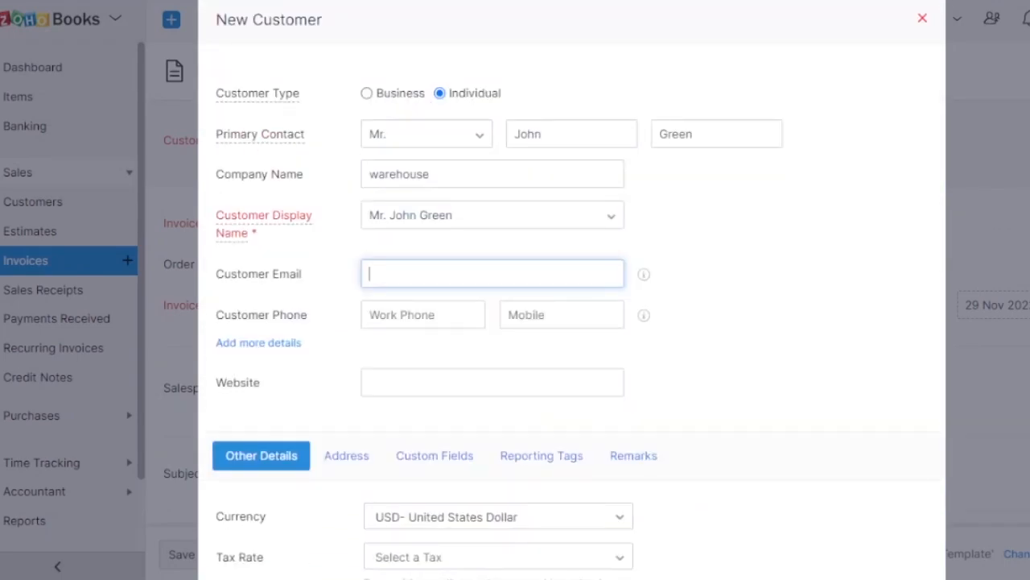
{"action": "scroll", "coordinate": [572, 322], "scroll_direction": "down", "scroll_amount": 7}
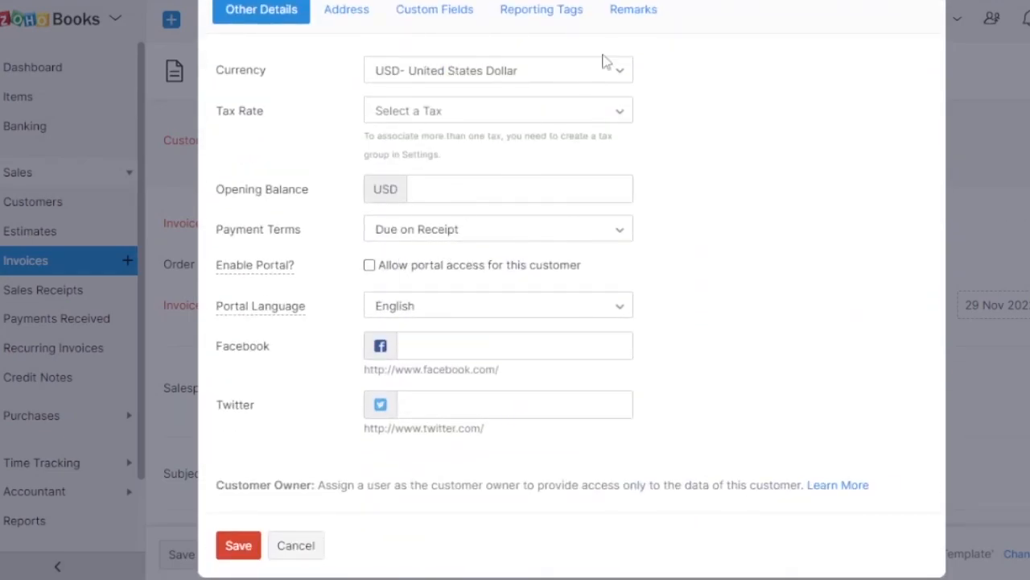
{"action": "left_click", "coordinate": [237, 548]}
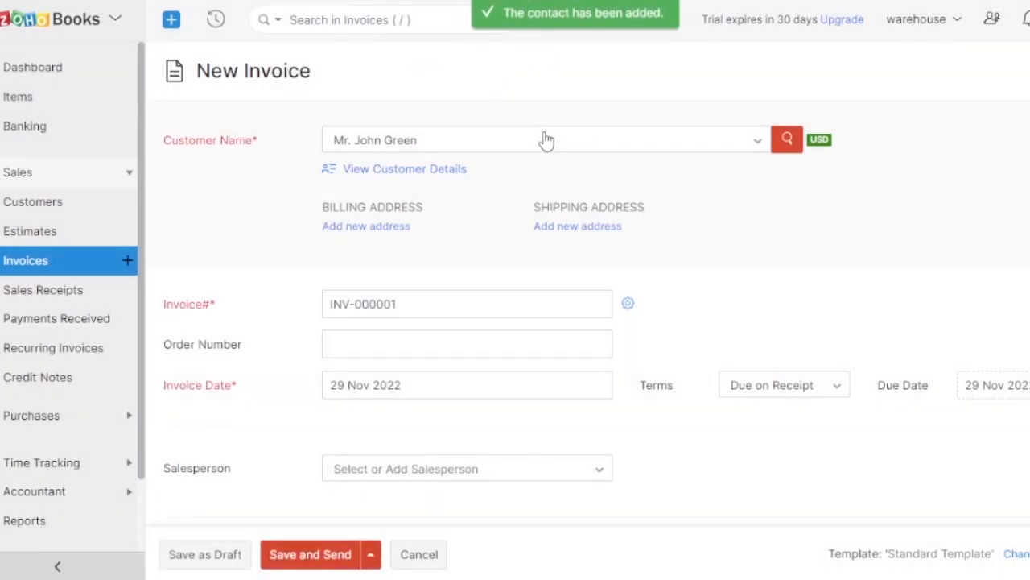
Fill in the invoice's order number, pick 29 Nov 2022 as the invoice date, and keep the payment terms at Due on Receipt
{"action": "left_click", "coordinate": [457, 306]}
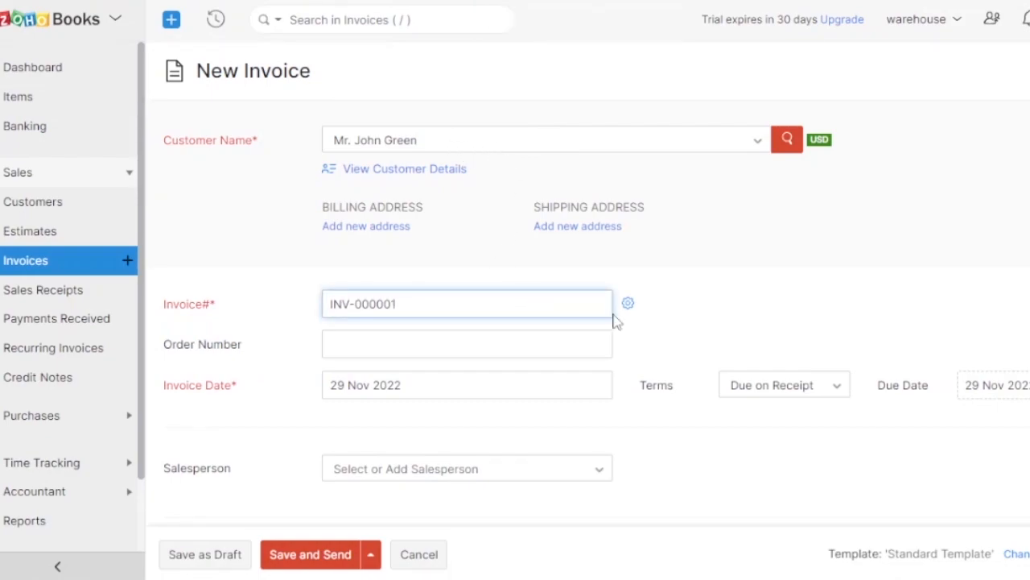
{"action": "left_click", "coordinate": [413, 339]}
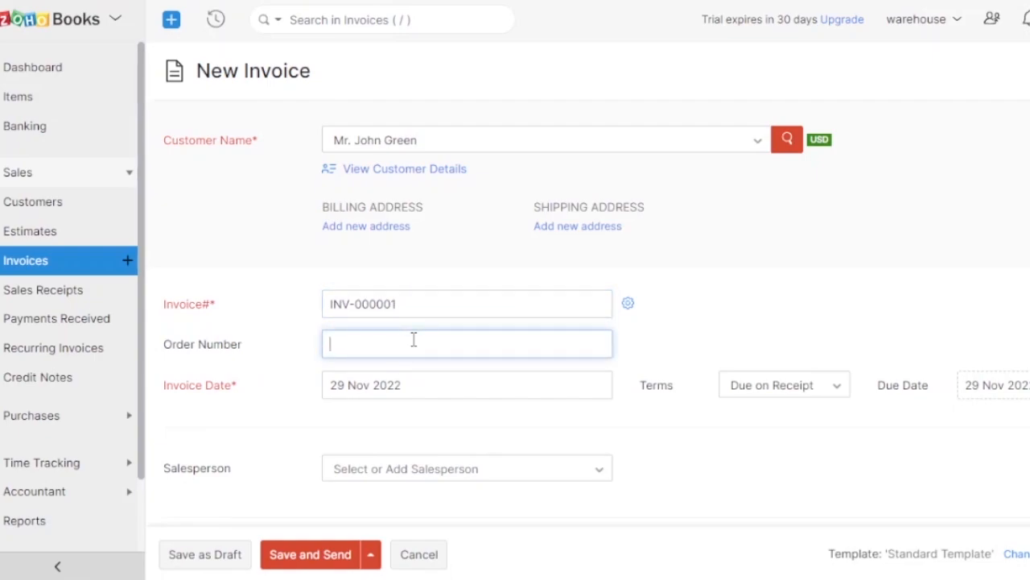
{"action": "left_click", "coordinate": [489, 391]}
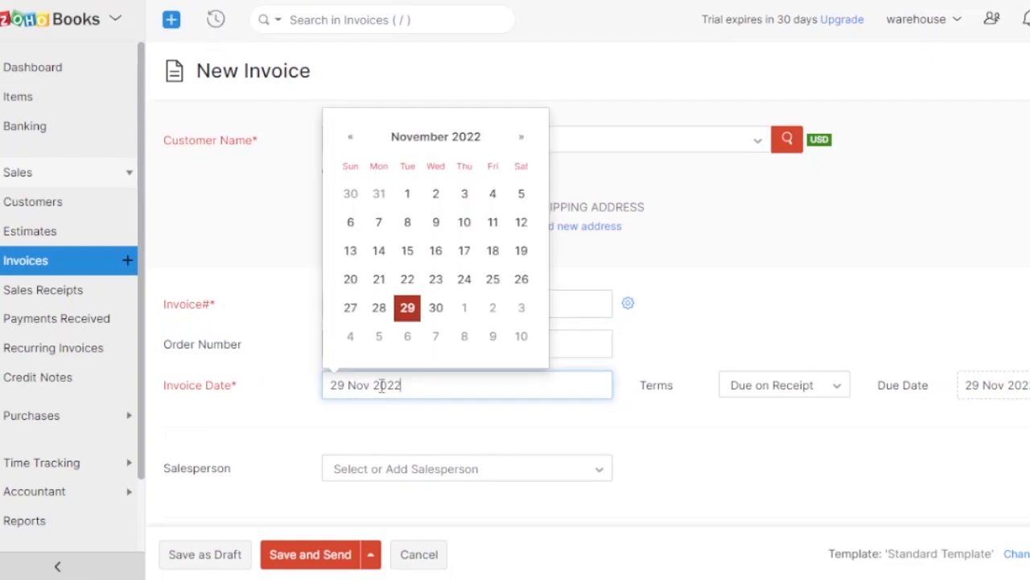
{"action": "left_click", "coordinate": [408, 307]}
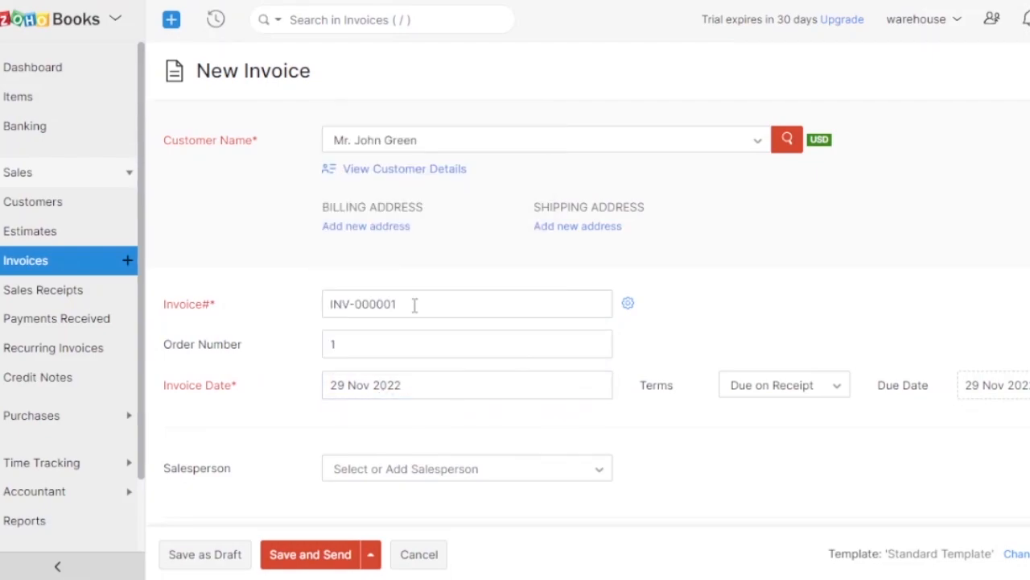
{"action": "left_click", "coordinate": [839, 390]}
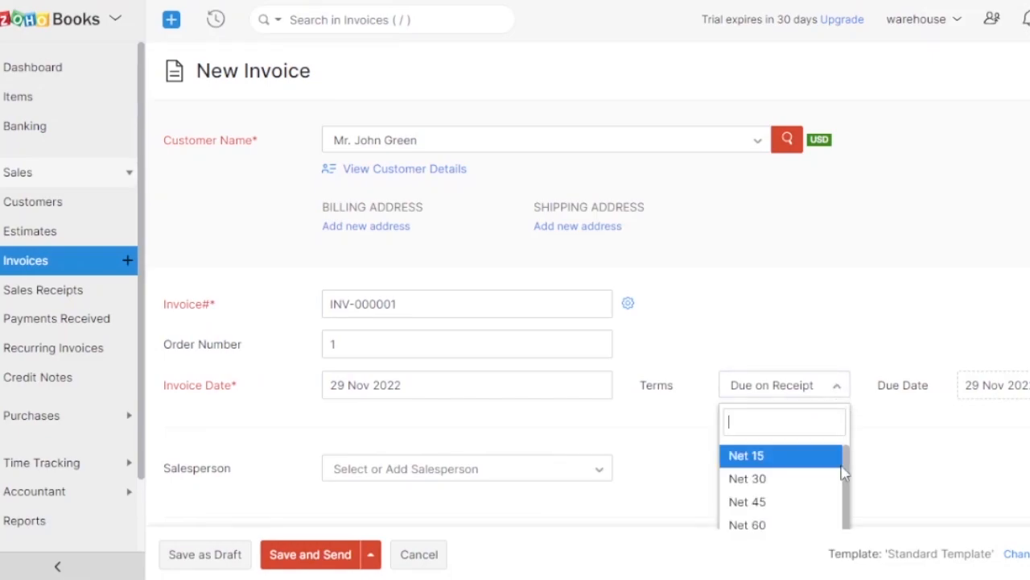
{"action": "scroll", "coordinate": [843, 467], "scroll_direction": "down", "scroll_amount": 1}
{"action": "left_click", "coordinate": [960, 420]}
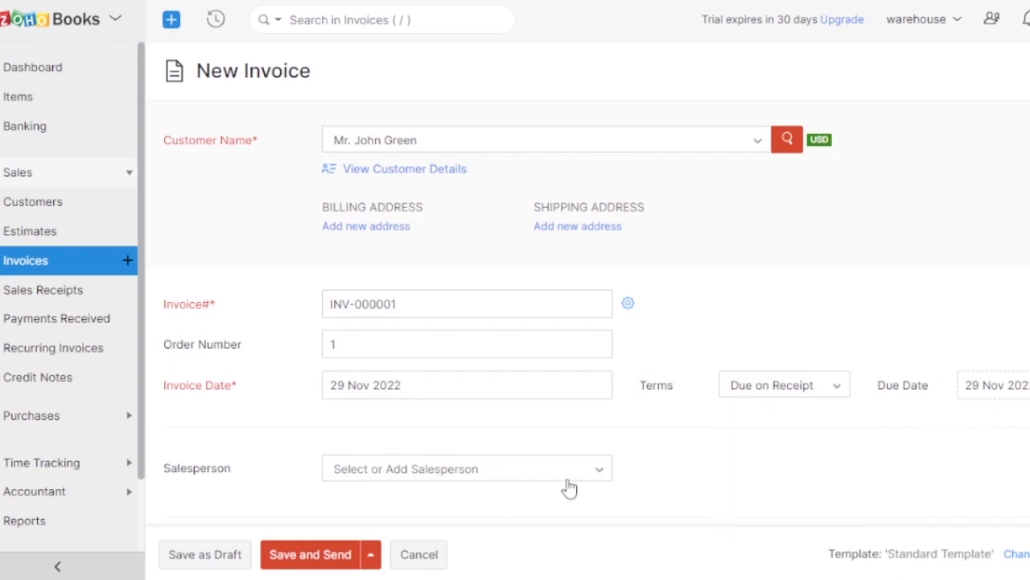
Leave the invoice's salesperson unselected and enter "item purchase" as the subject
{"action": "left_click", "coordinate": [594, 479]}
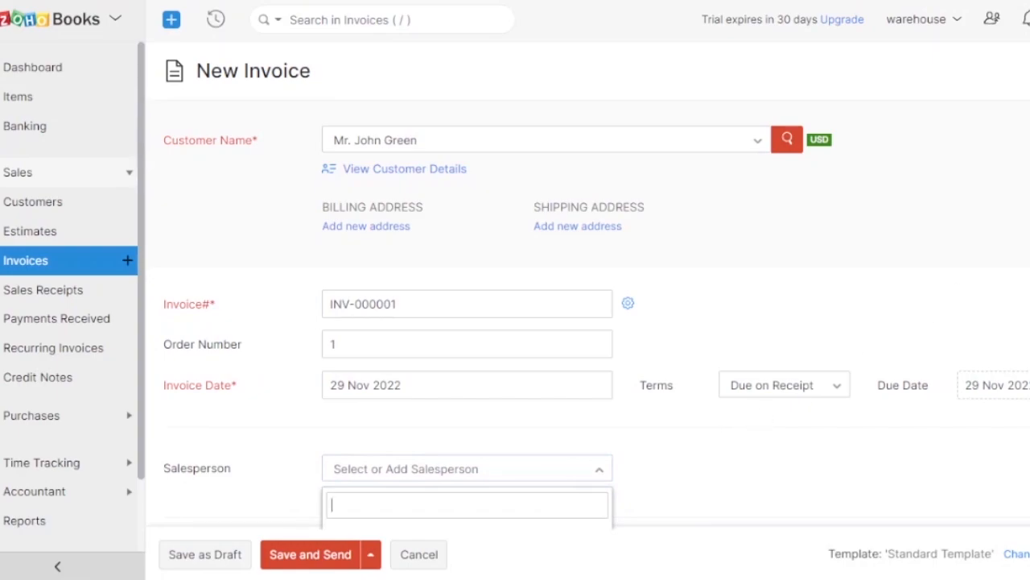
{"action": "scroll", "coordinate": [598, 286], "scroll_direction": "down", "scroll_amount": 3}
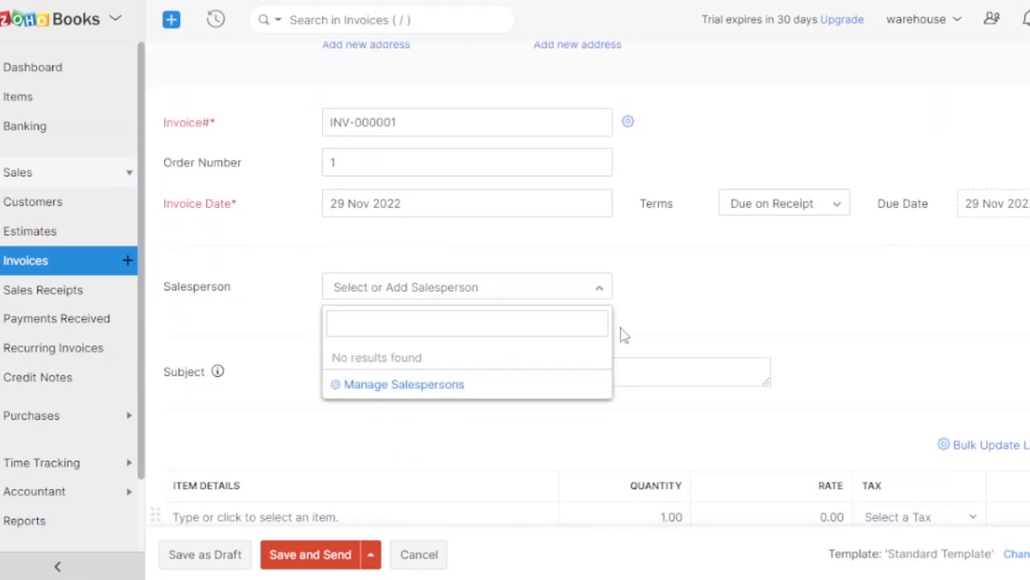
{"action": "left_click", "coordinate": [596, 293]}
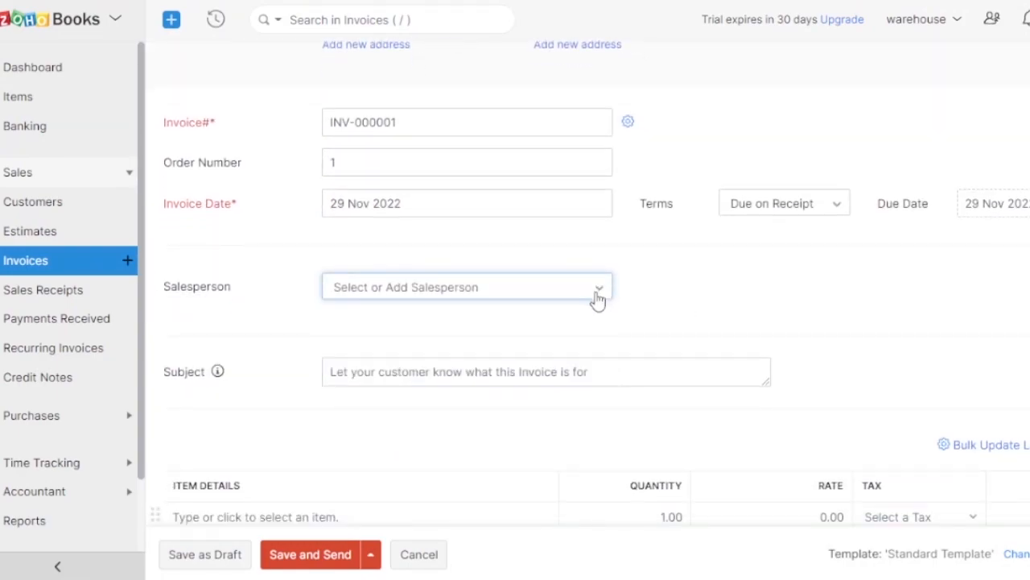
{"action": "left_click", "coordinate": [547, 380]}
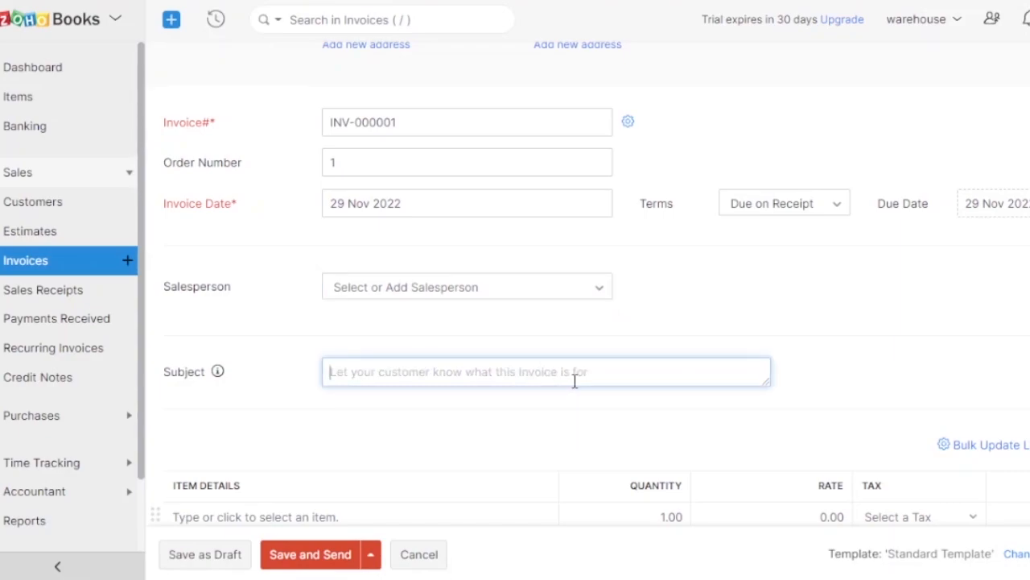
{"action": "type", "text": "ite"}
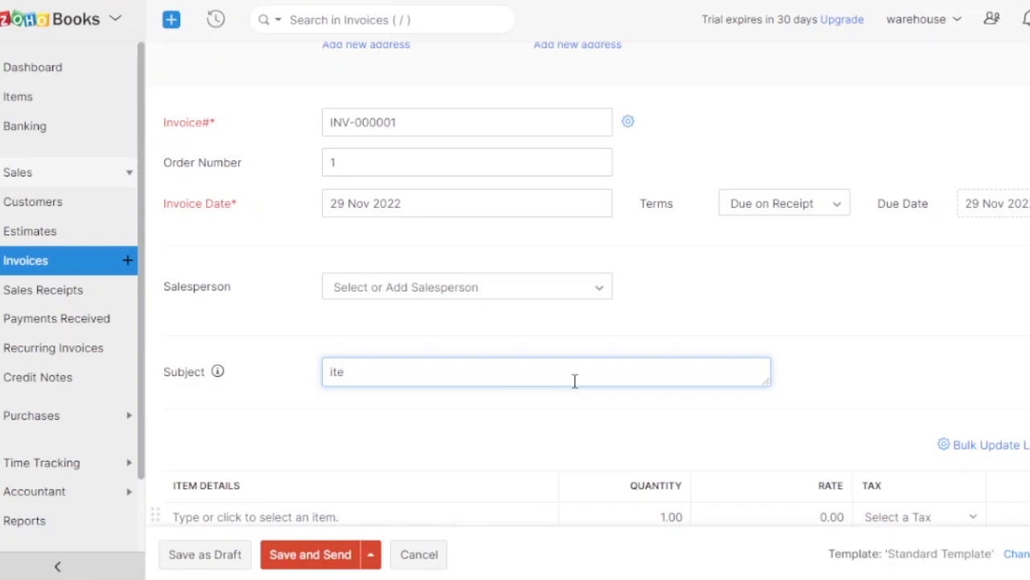
{"action": "type", "text": "m purchase"}
Examine the invoice's item line, tax choices, shipping and discount fields, customer notes, terms and payment options
{"action": "scroll", "coordinate": [588, 282], "scroll_direction": "down", "scroll_amount": 5}
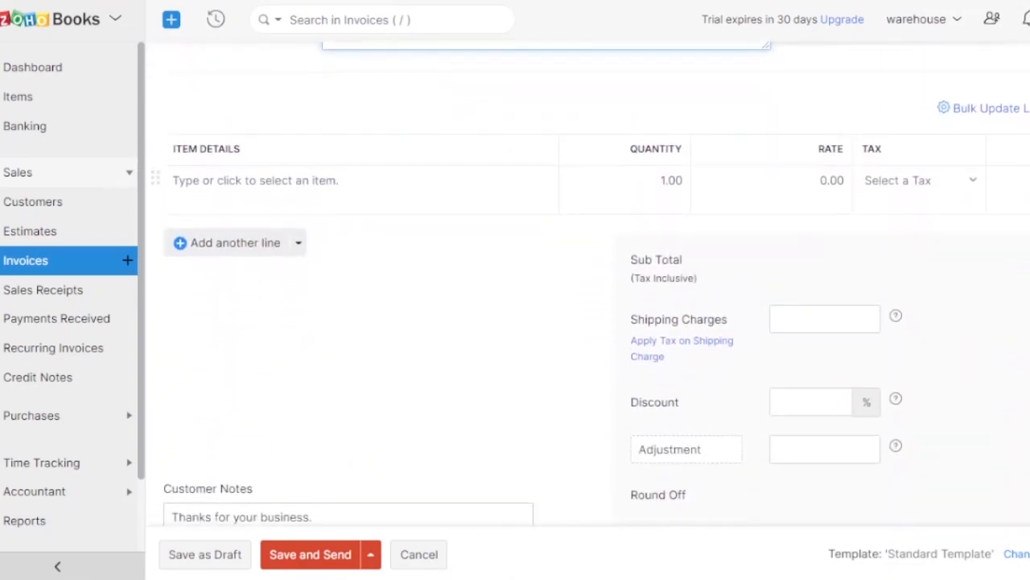
{"action": "scroll", "coordinate": [571, 152], "scroll_direction": "down", "scroll_amount": 2}
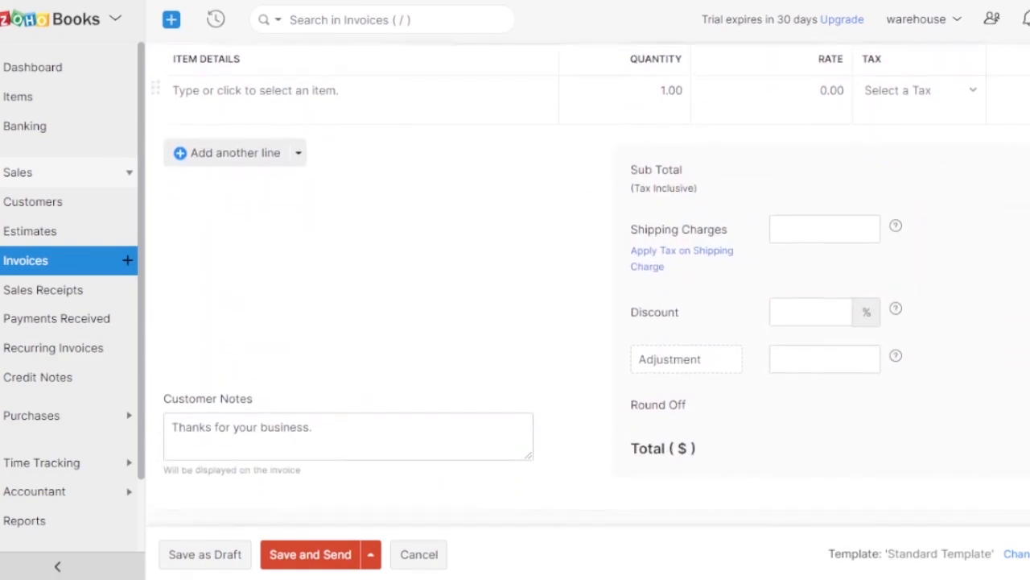
{"action": "left_click", "coordinate": [290, 87]}
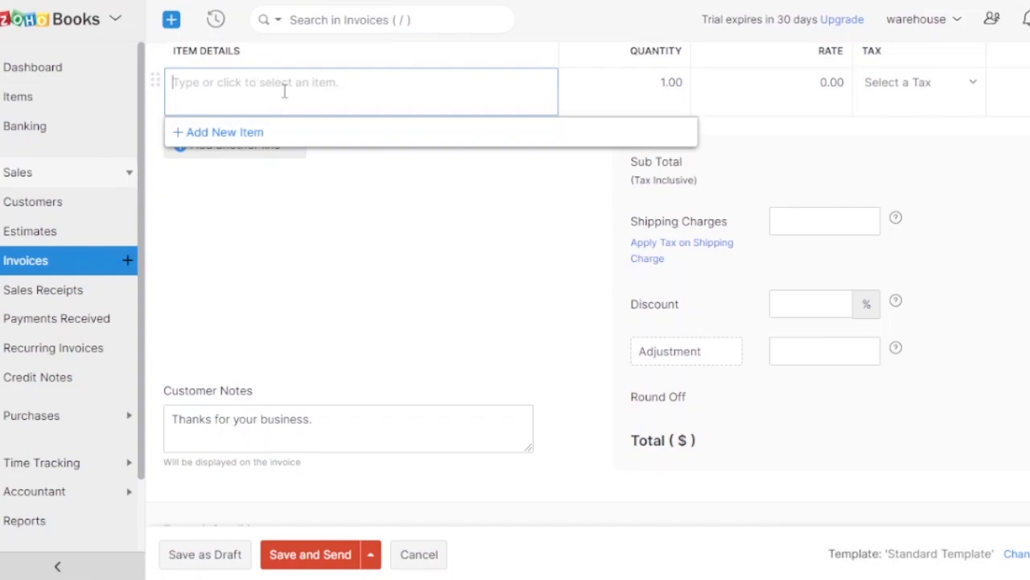
{"action": "left_click", "coordinate": [498, 191]}
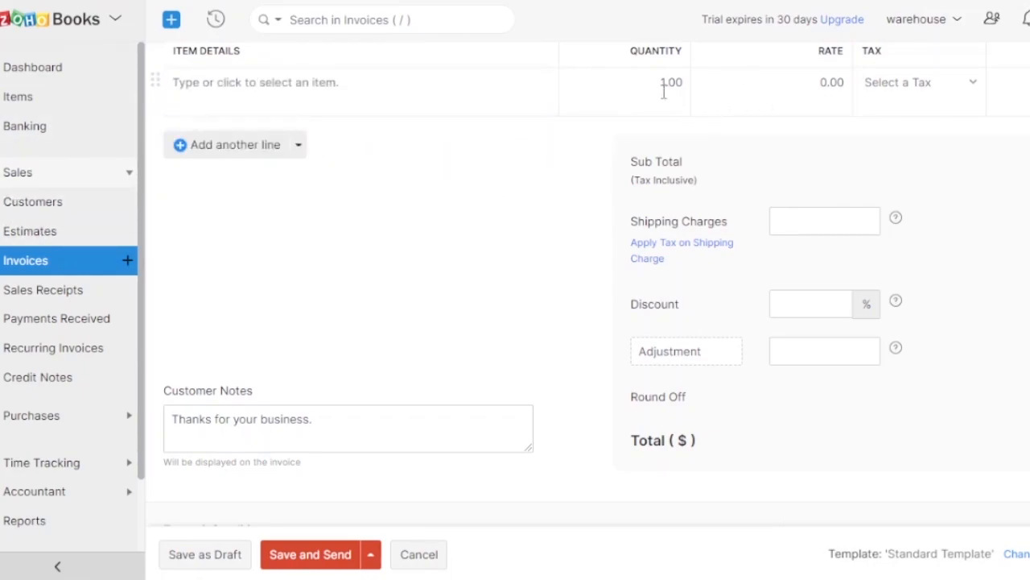
{"action": "left_click", "coordinate": [915, 95]}
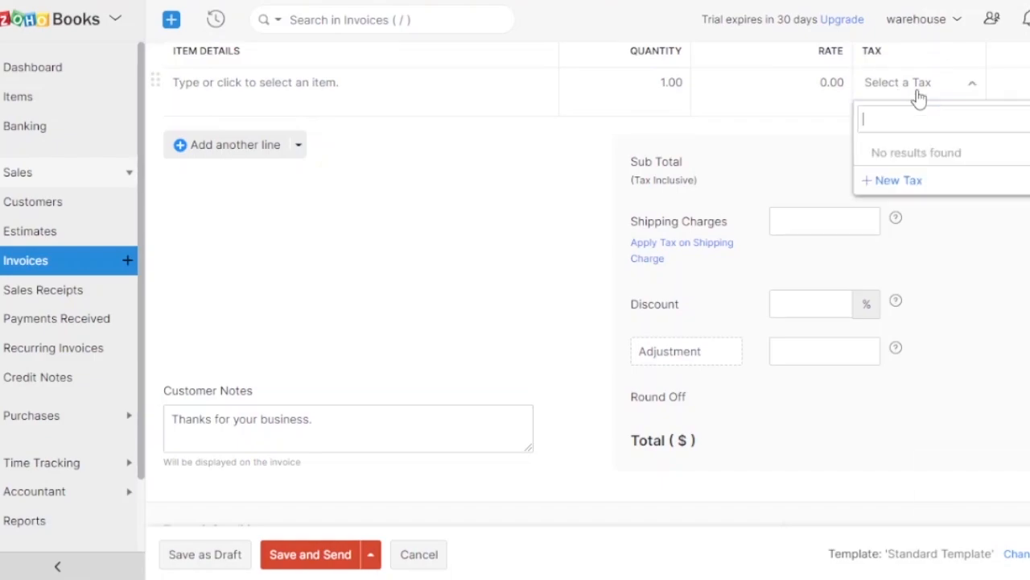
{"action": "left_click", "coordinate": [569, 222]}
{"action": "scroll", "coordinate": [563, 283], "scroll_direction": "down", "scroll_amount": 1}
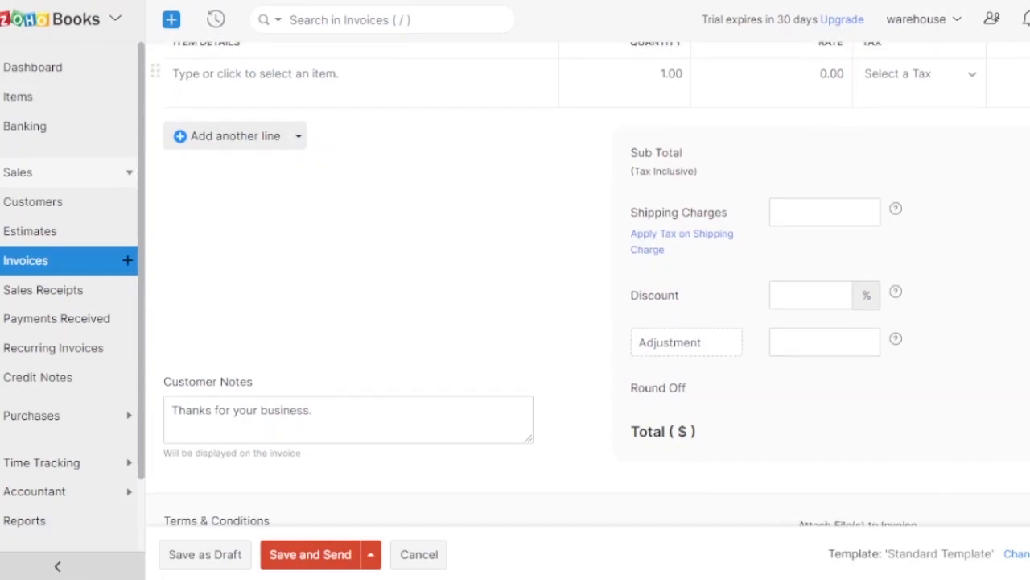
{"action": "scroll", "coordinate": [823, 212], "scroll_direction": "down", "scroll_amount": 5}
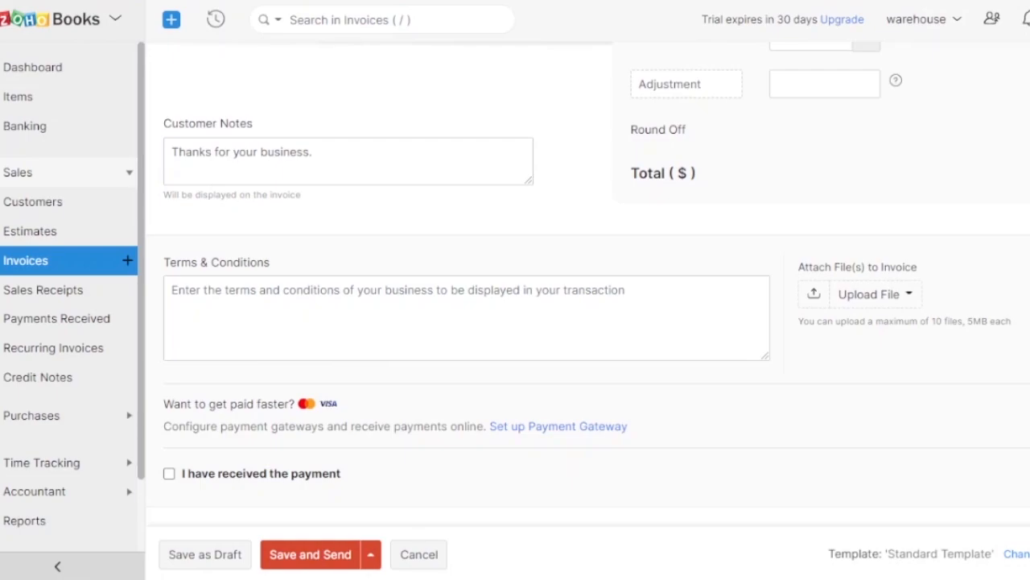
{"action": "scroll", "coordinate": [330, 564], "scroll_direction": "up", "scroll_amount": 5}
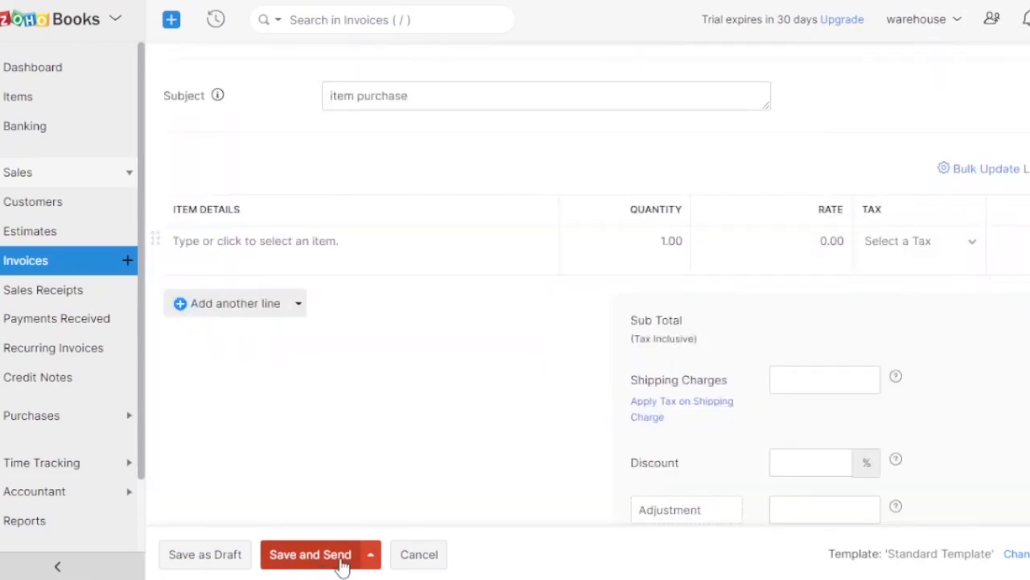
Try to save the invoice with the Save and Send Later option, and check the form's entries
{"action": "left_click", "coordinate": [372, 557]}
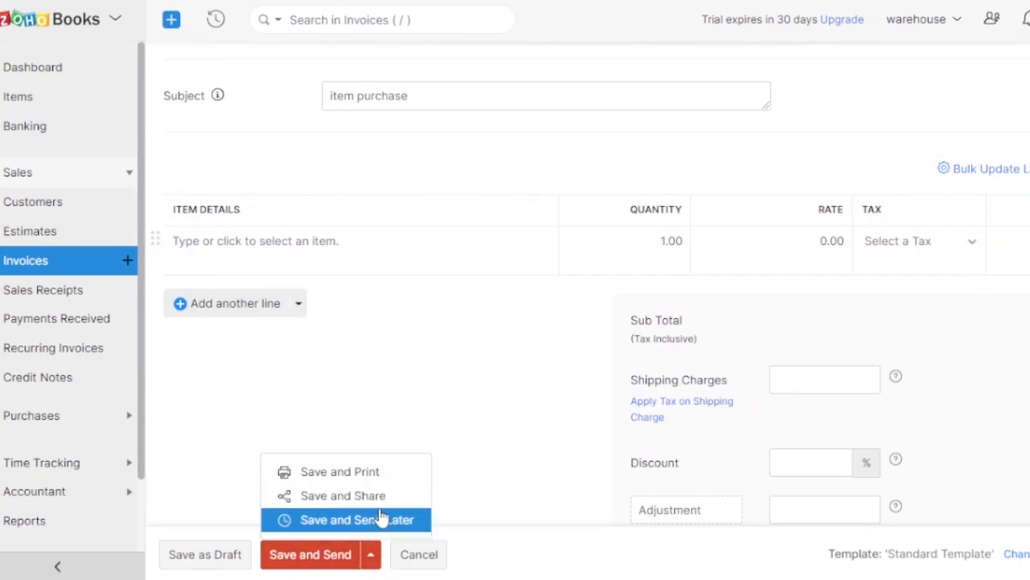
{"action": "left_click", "coordinate": [382, 519]}
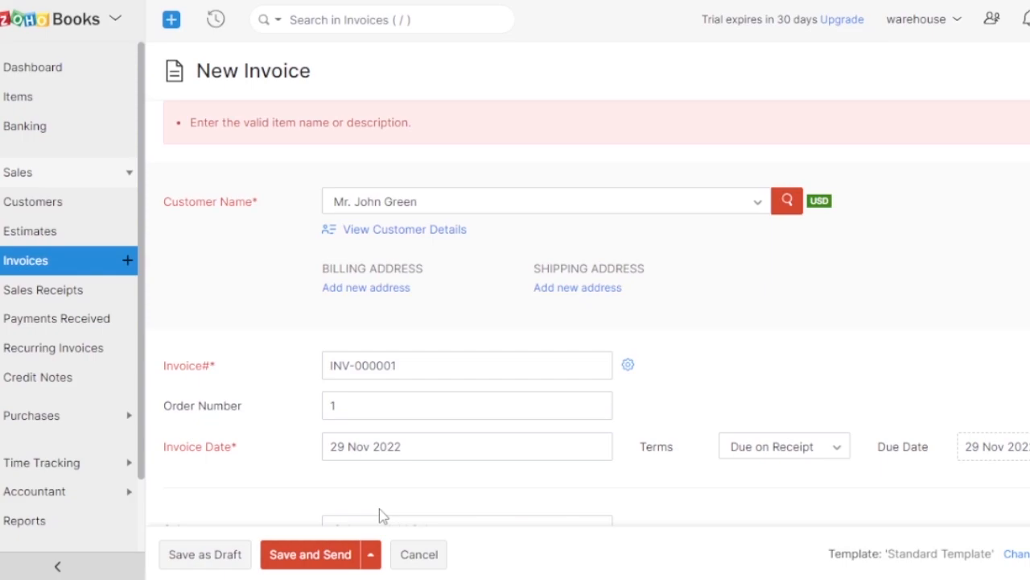
{"action": "scroll", "coordinate": [453, 337], "scroll_direction": "down", "scroll_amount": 2}
{"action": "scroll", "coordinate": [454, 338], "scroll_direction": "up", "scroll_amount": 2}
{"action": "scroll", "coordinate": [588, 322], "scroll_direction": "down", "scroll_amount": 1}
{"action": "scroll", "coordinate": [588, 322], "scroll_direction": "down", "scroll_amount": 8}
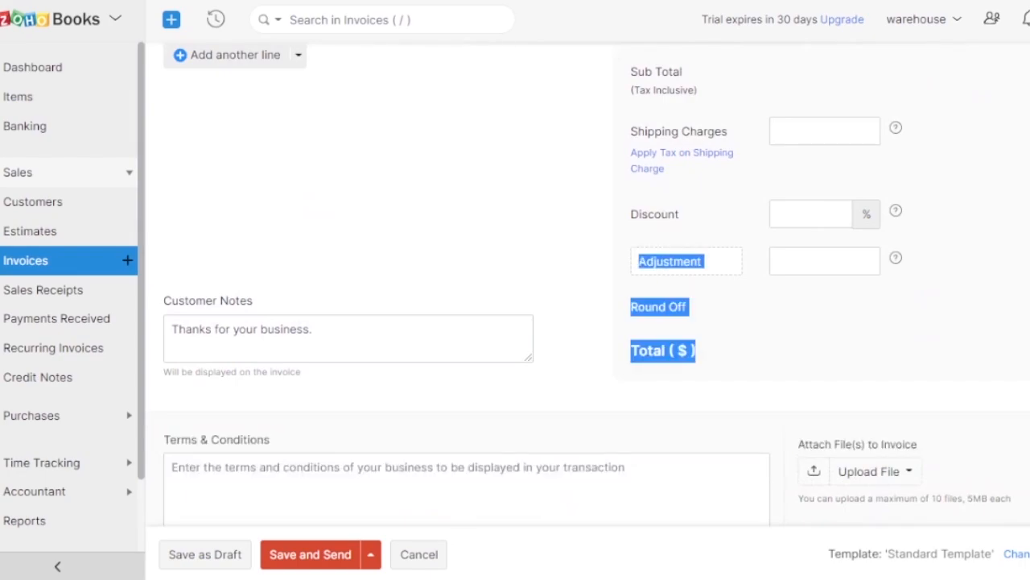
{"action": "scroll", "coordinate": [588, 322], "scroll_direction": "up", "scroll_amount": 5}
{"action": "scroll", "coordinate": [424, 375], "scroll_direction": "down", "scroll_amount": 5}
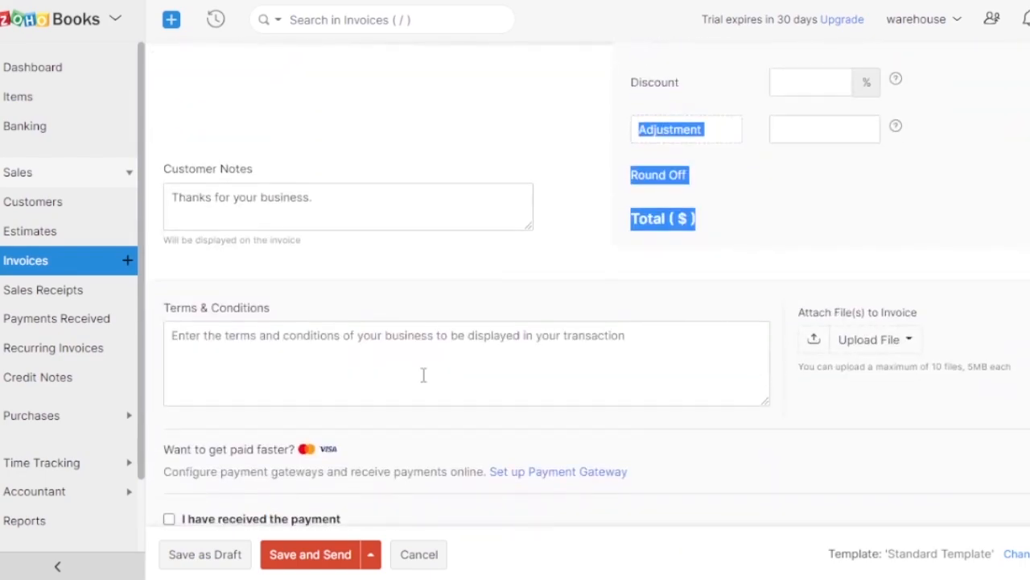
Start a new sales receipt, leaving the invoice page without saving
{"action": "left_click", "coordinate": [127, 291]}
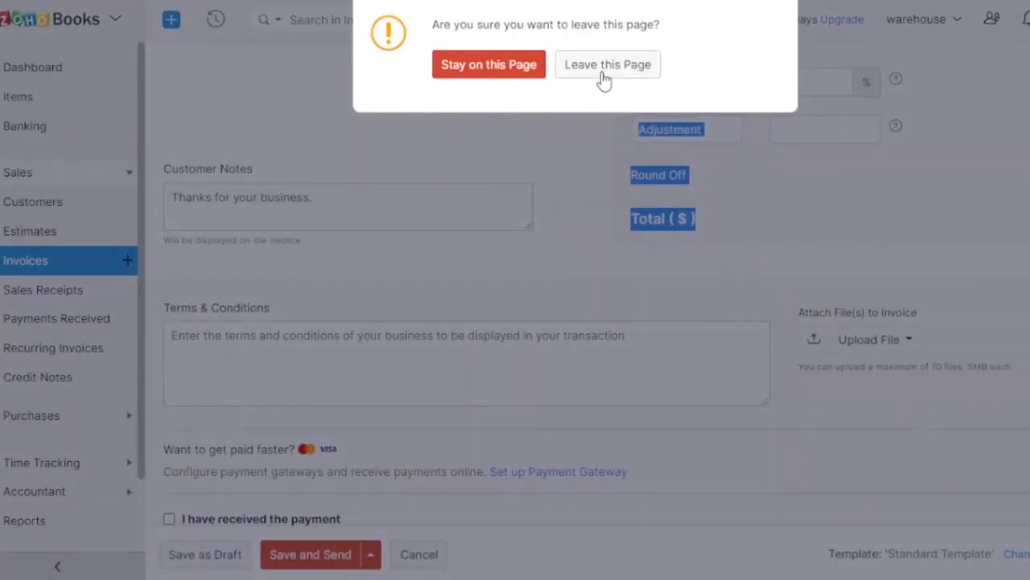
{"action": "left_click", "coordinate": [605, 69]}
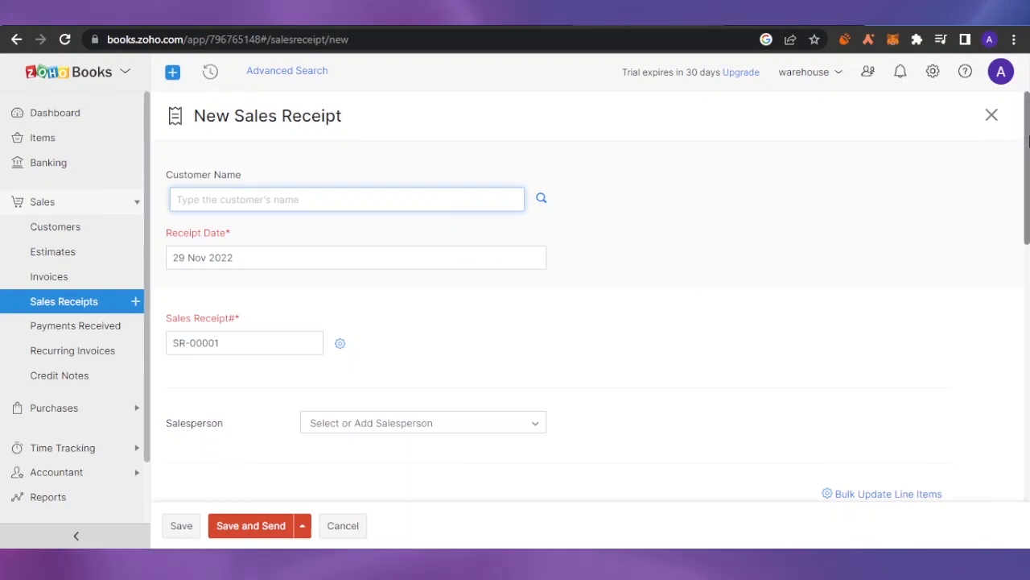
Examine the new sales receipt form, including its customer, line item, totals, terms and payment details sections
{"action": "scroll", "coordinate": [1028, 227], "scroll_direction": "down", "scroll_amount": 3}
{"action": "scroll", "coordinate": [1028, 227], "scroll_direction": "down", "scroll_amount": 4}
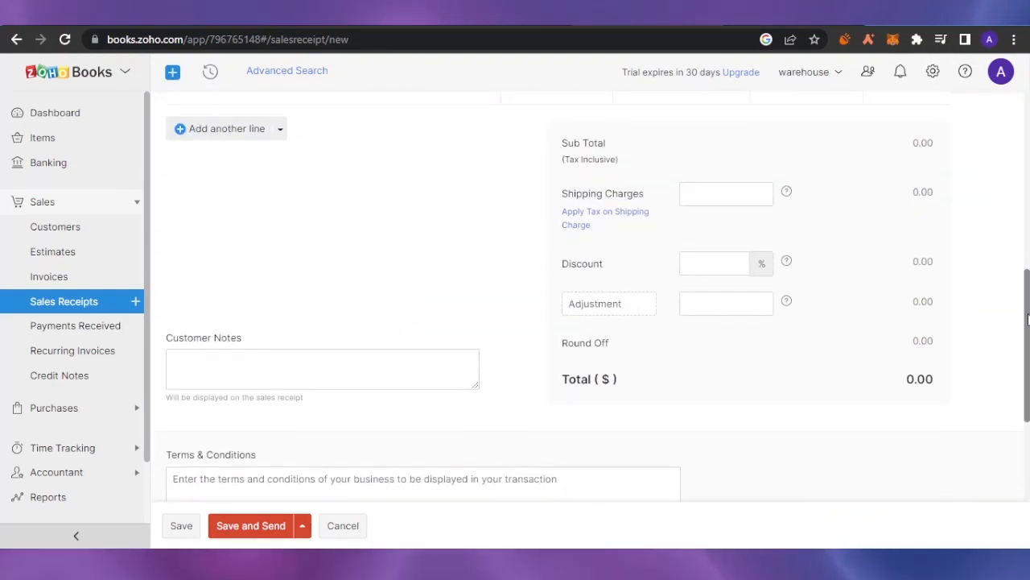
{"action": "scroll", "coordinate": [1028, 419], "scroll_direction": "down", "scroll_amount": 2}
{"action": "scroll", "coordinate": [1027, 419], "scroll_direction": "down", "scroll_amount": 1}
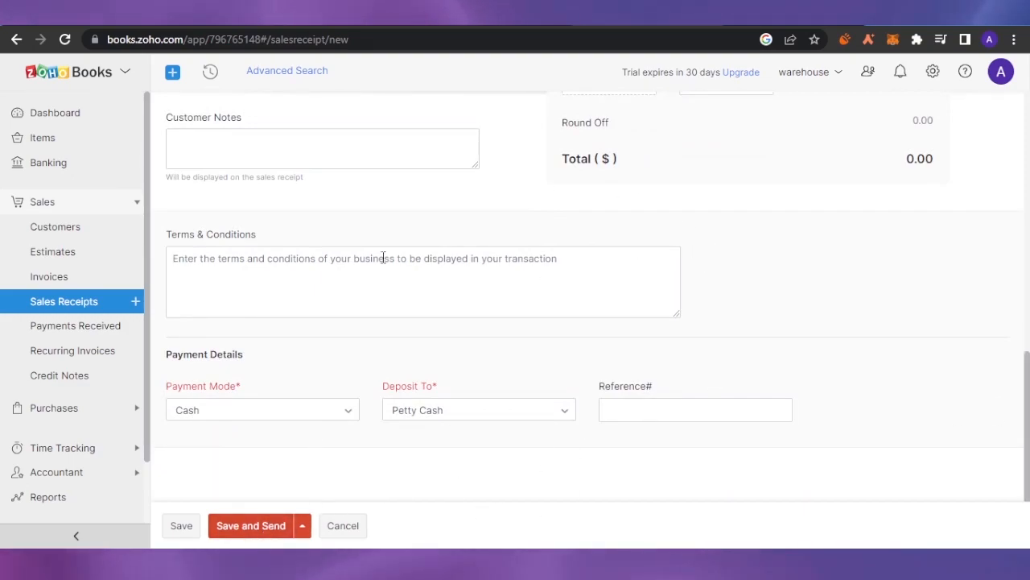
{"action": "left_click_drag", "start_coordinate": [1027, 403], "coordinate": [1016, 226]}
{"action": "scroll", "coordinate": [391, 413], "scroll_direction": "up", "scroll_amount": 2}
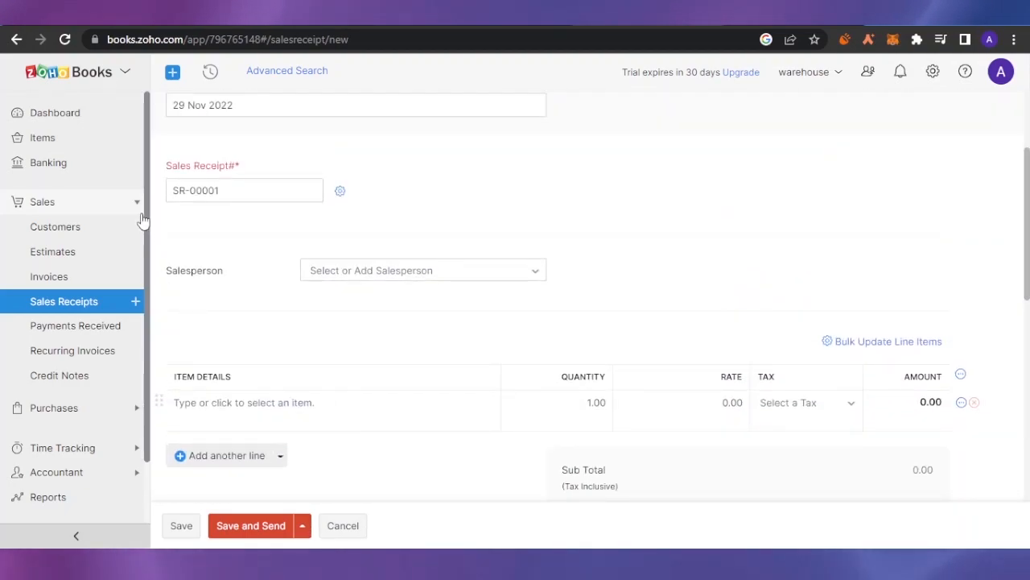
{"action": "scroll", "coordinate": [149, 210], "scroll_direction": "down", "scroll_amount": 2}
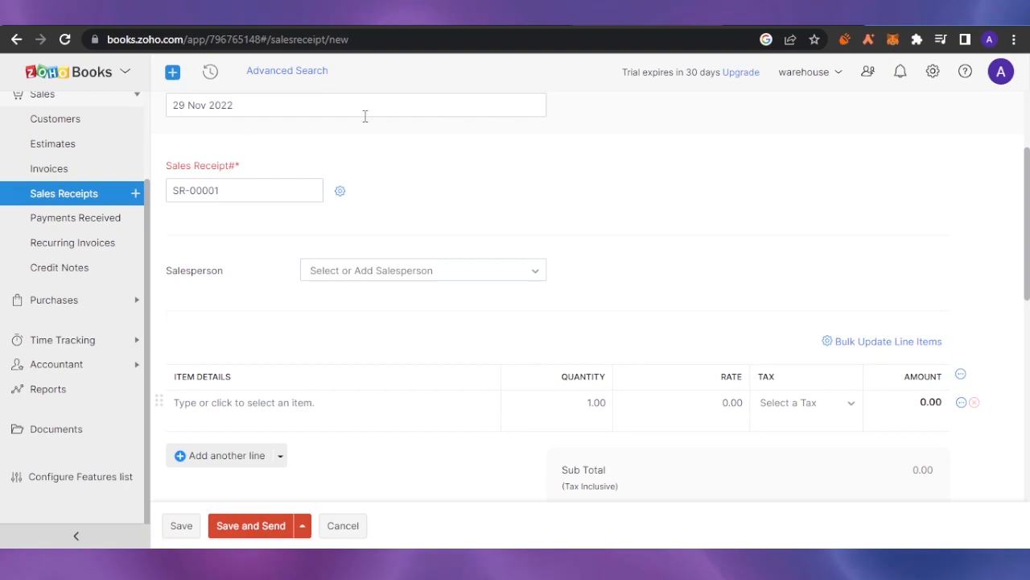
{"action": "left_click_drag", "start_coordinate": [1027, 153], "coordinate": [1027, 98]}
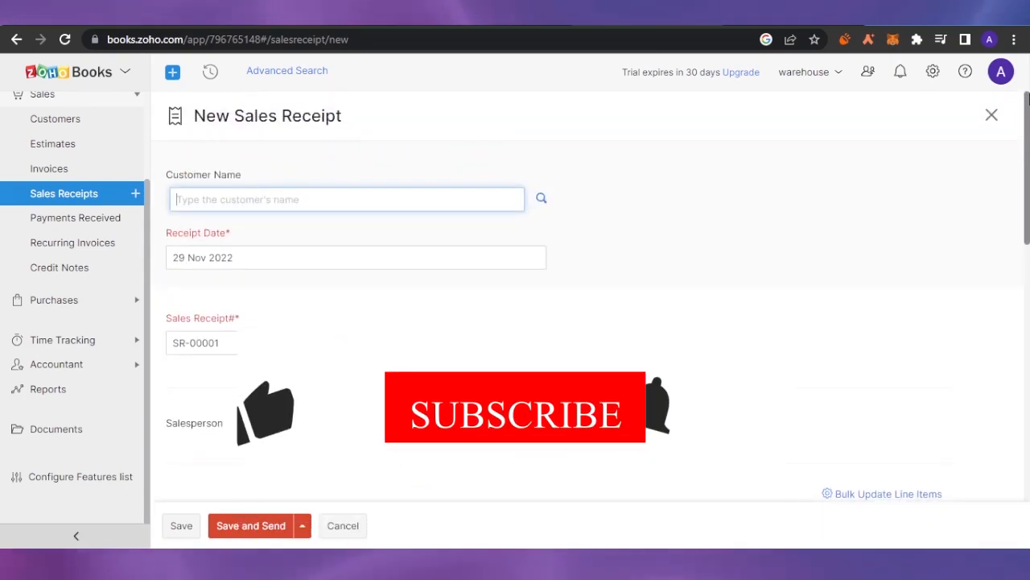